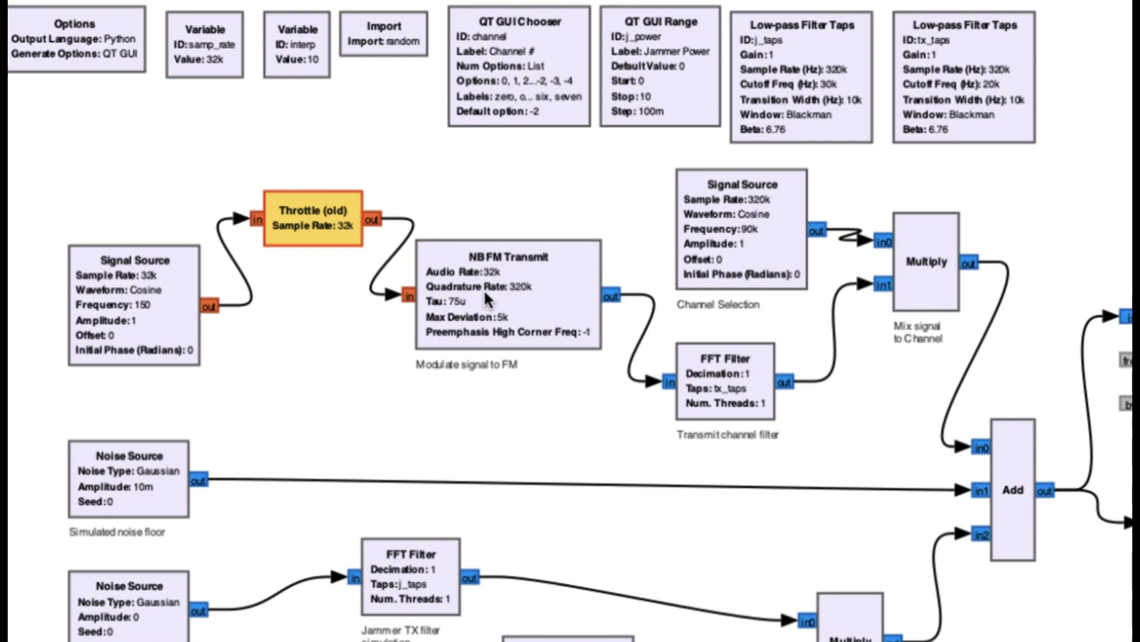
Review the NBFM Transmit block's audio rate, quadrature rate and deviation settings, and read its documentation
left_click(602, 200)
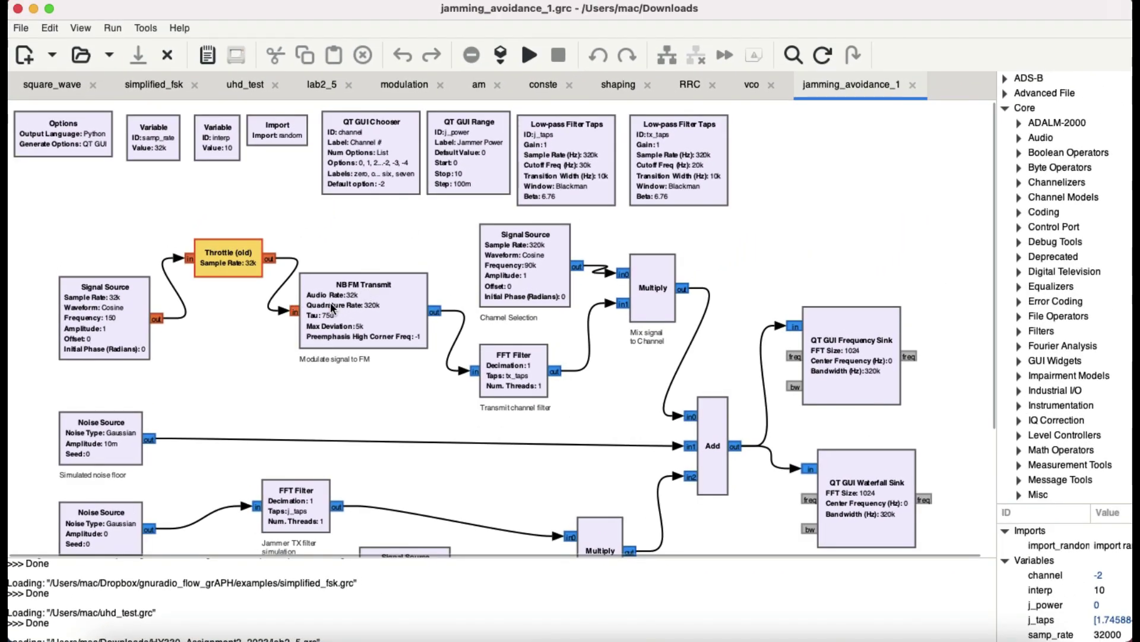
left_click(476, 290)
double_click(340, 307)
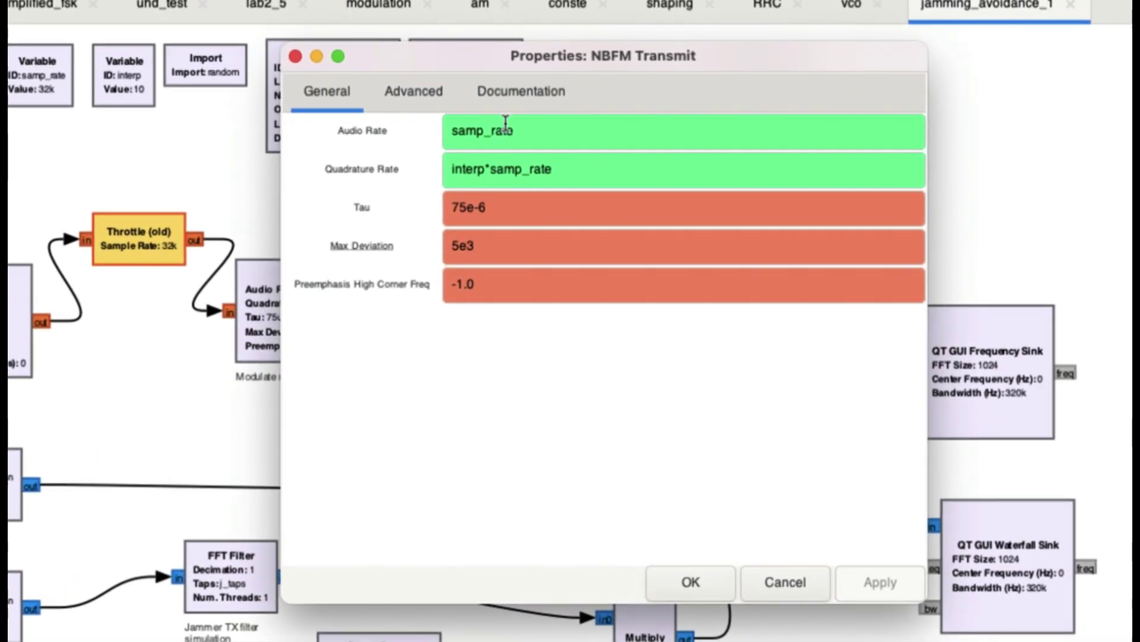
mouse_move(509, 121)
left_click_drag(505, 48, 647, 130)
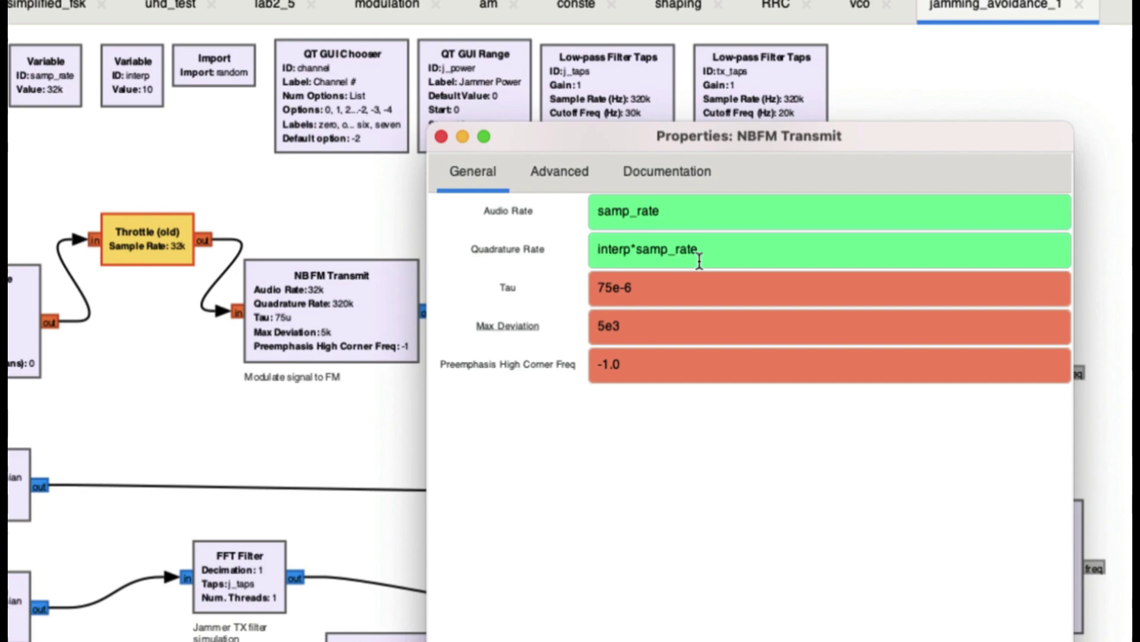
mouse_move(700, 261)
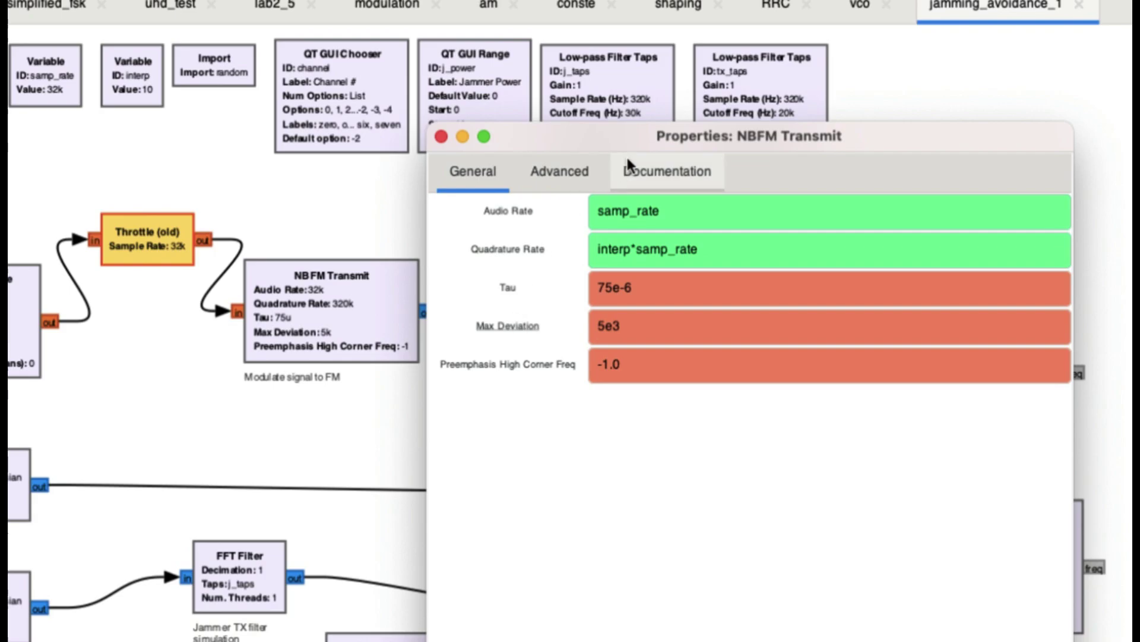
left_click(663, 167)
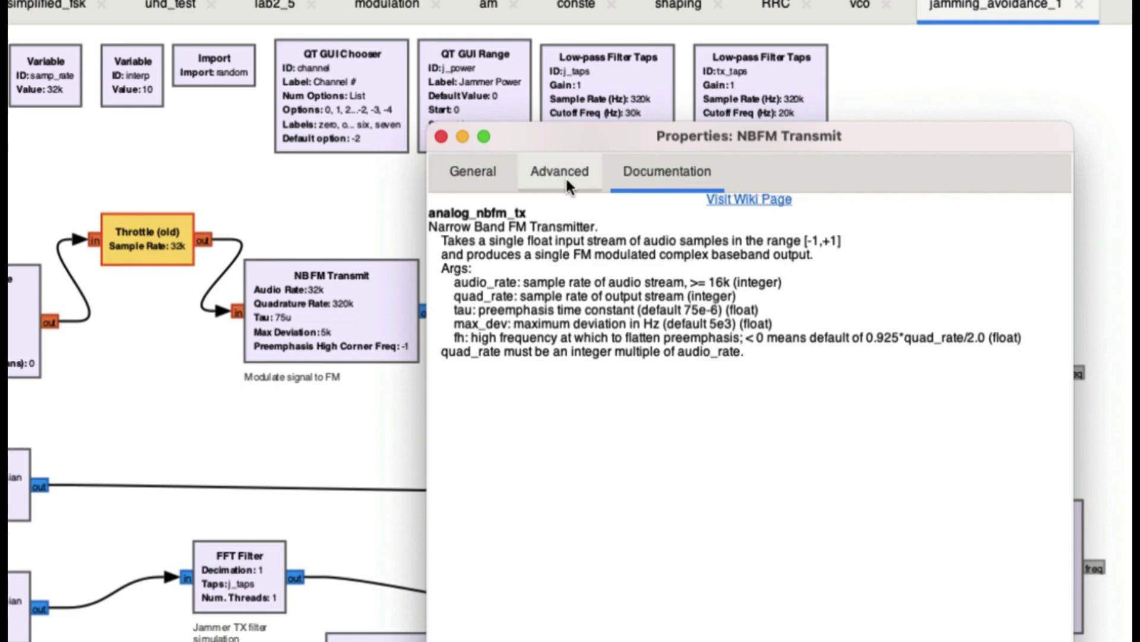
left_click(472, 171)
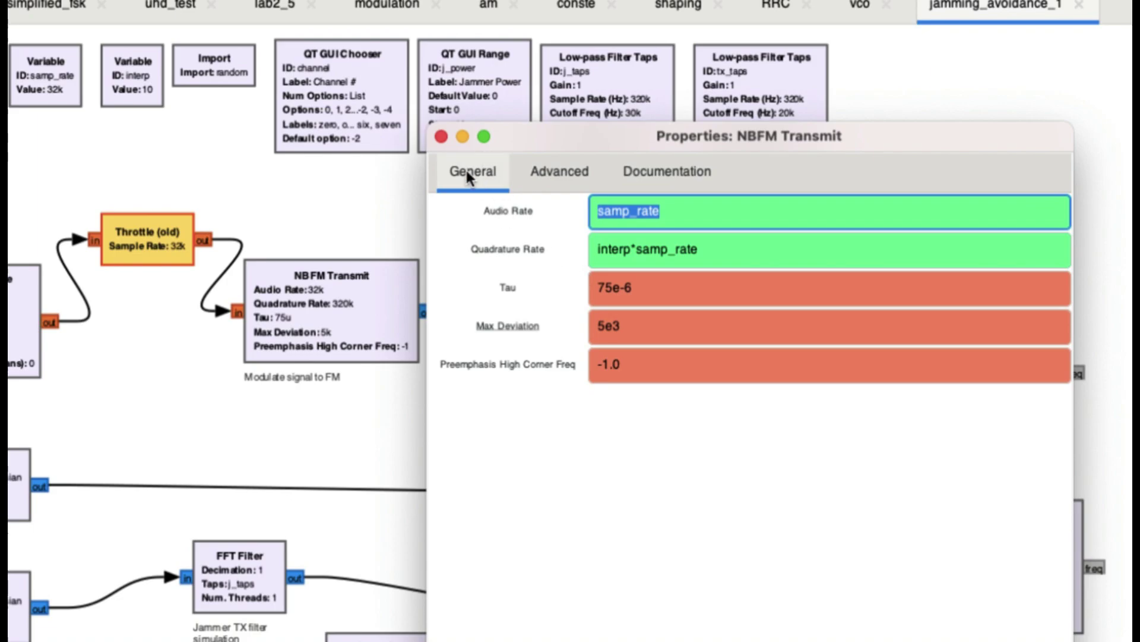
left_click(442, 136)
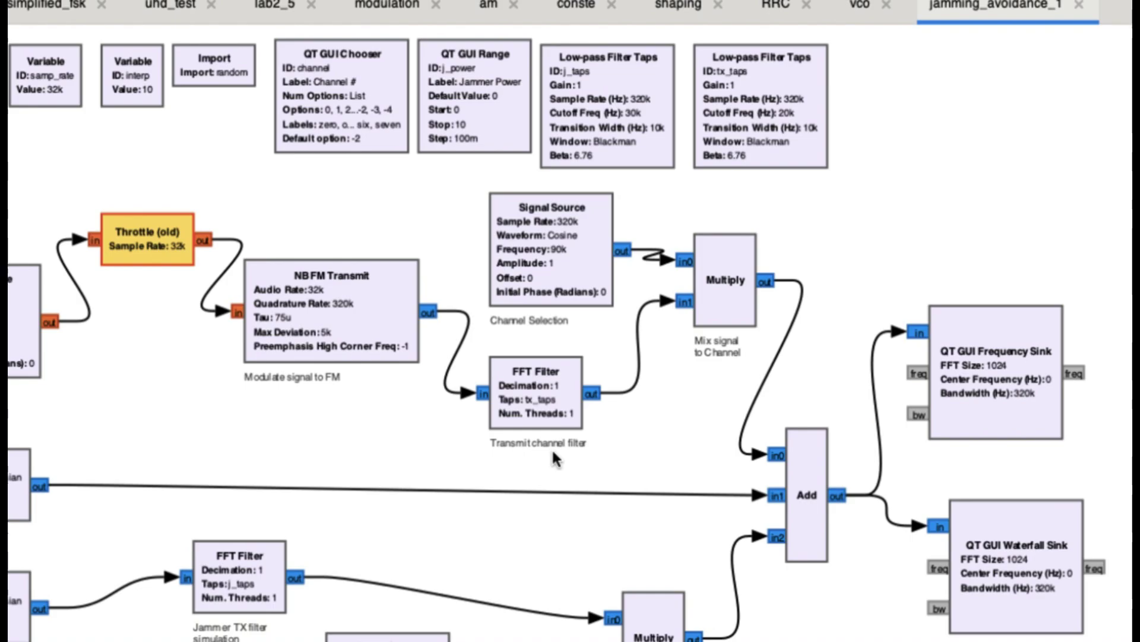
Check the properties of the transmit channel FFT Filter, including which taps it uses
left_click(540, 386)
double_click(540, 386)
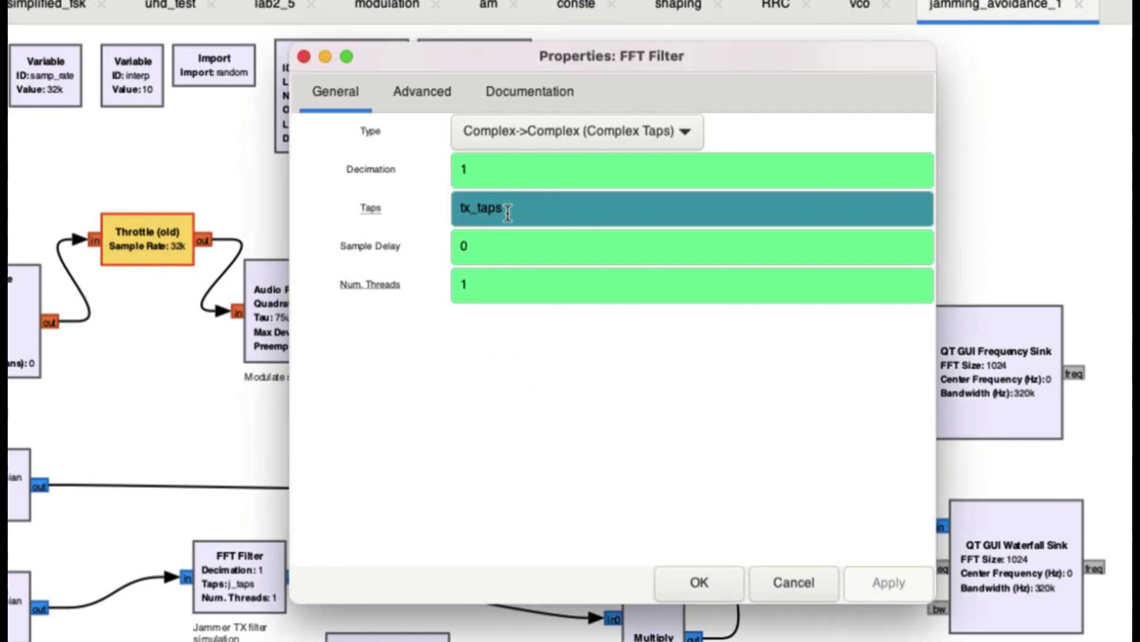
left_click(693, 585)
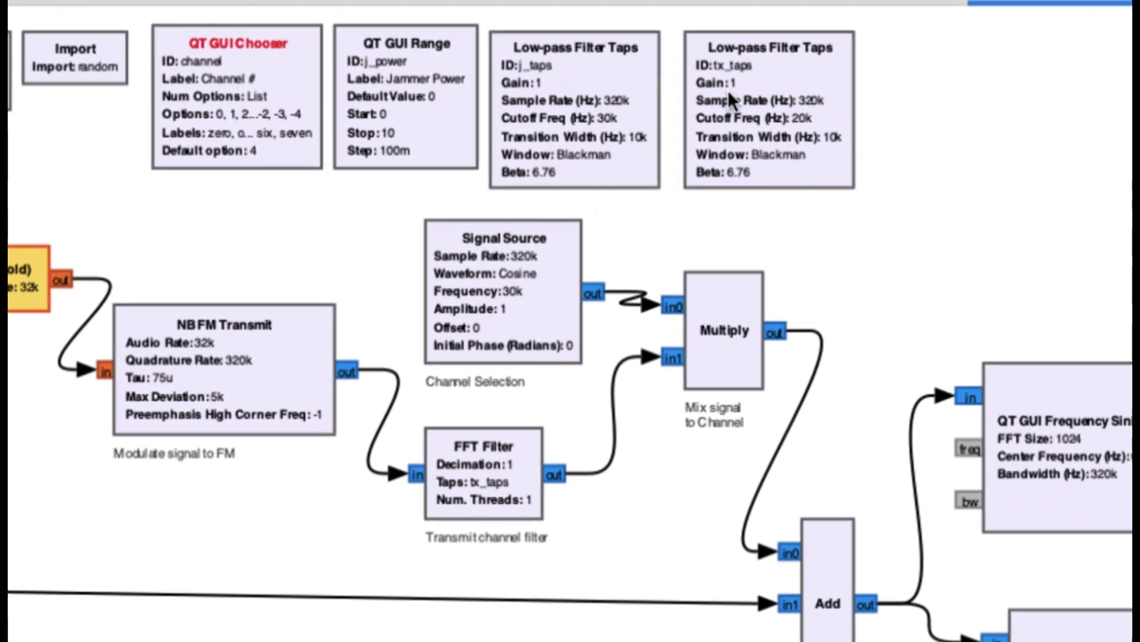
Examine the tx_taps Low-pass Filter Taps properties, including gain, sample rate, cutoff frequency and transition width
double_click(746, 120)
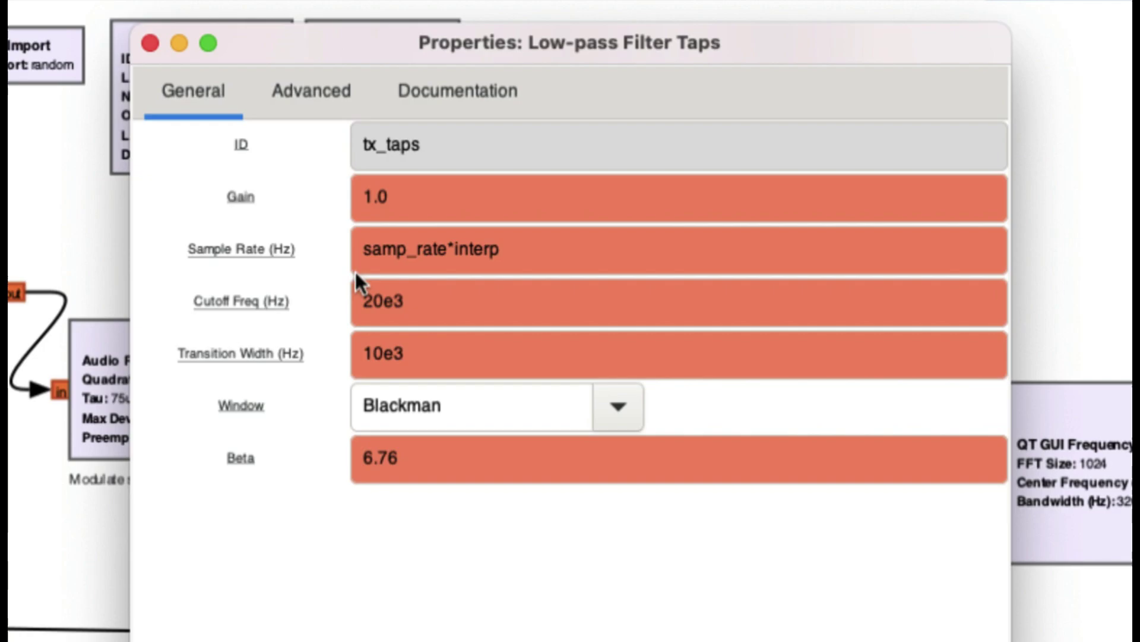
mouse_move(433, 262)
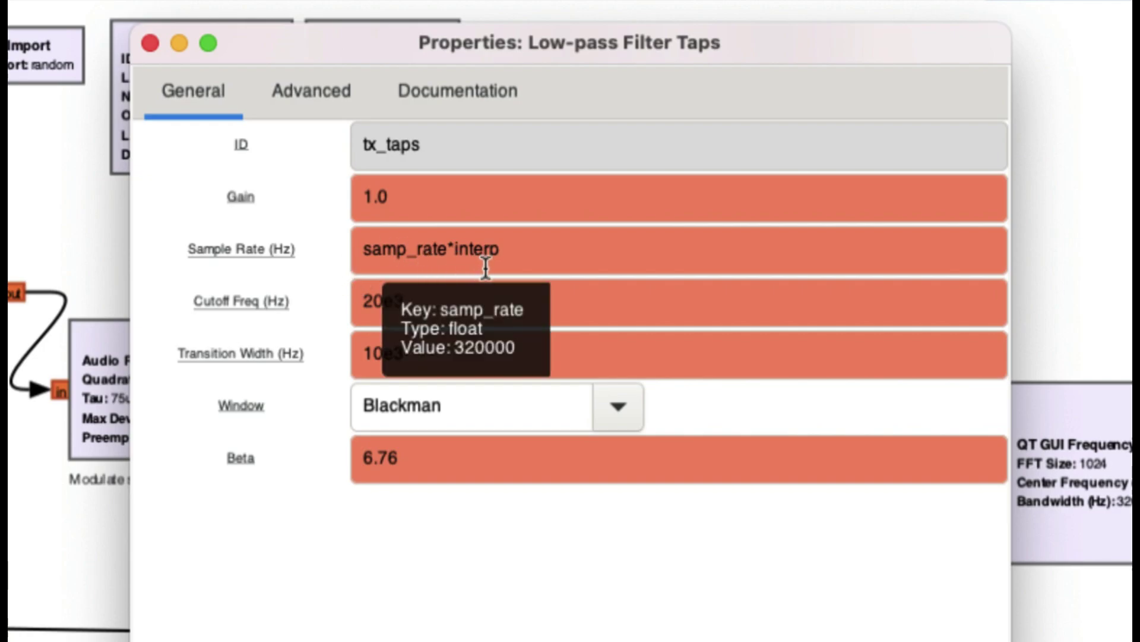
mouse_move(408, 201)
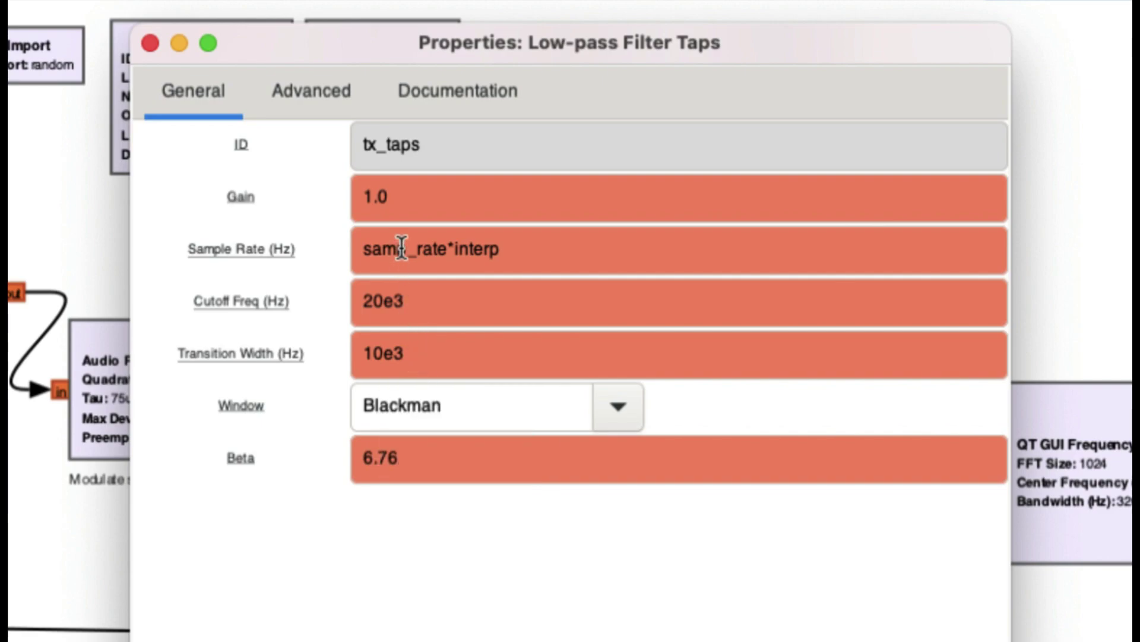
mouse_move(402, 248)
left_click(149, 41)
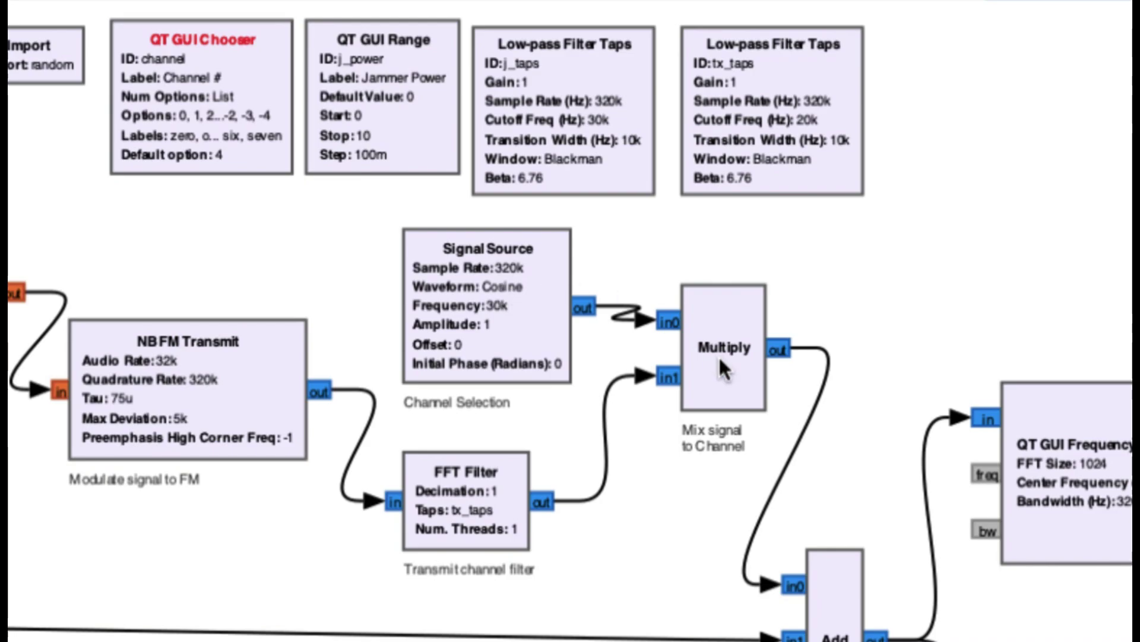
Inspect the sample rate and frequency expressions of the Channel Selection Signal Source
double_click(473, 322)
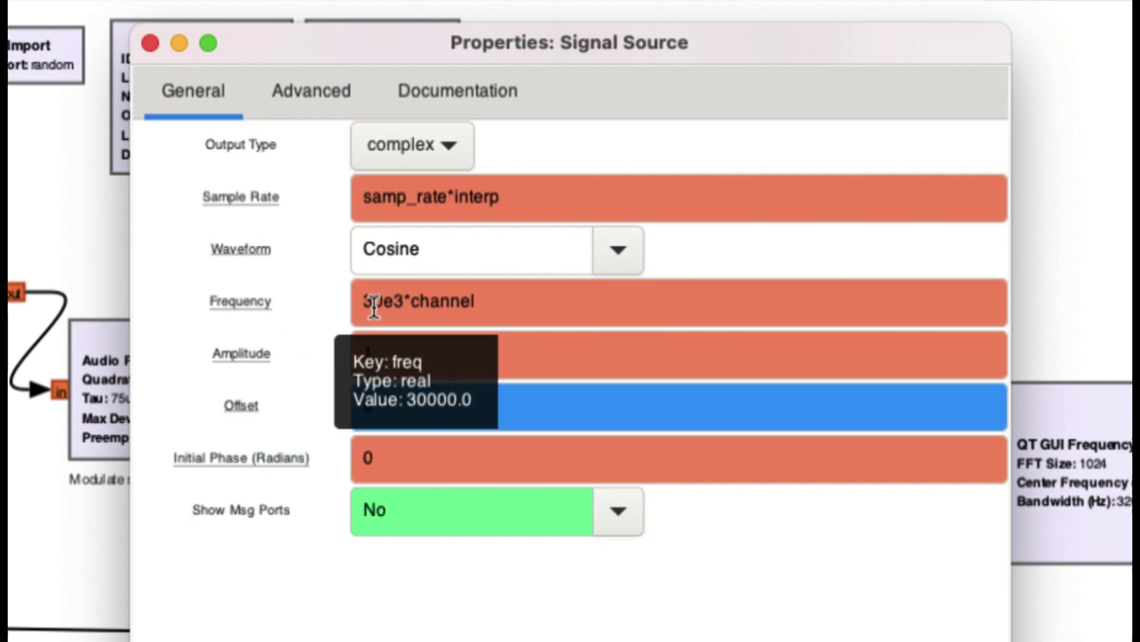
mouse_move(393, 199)
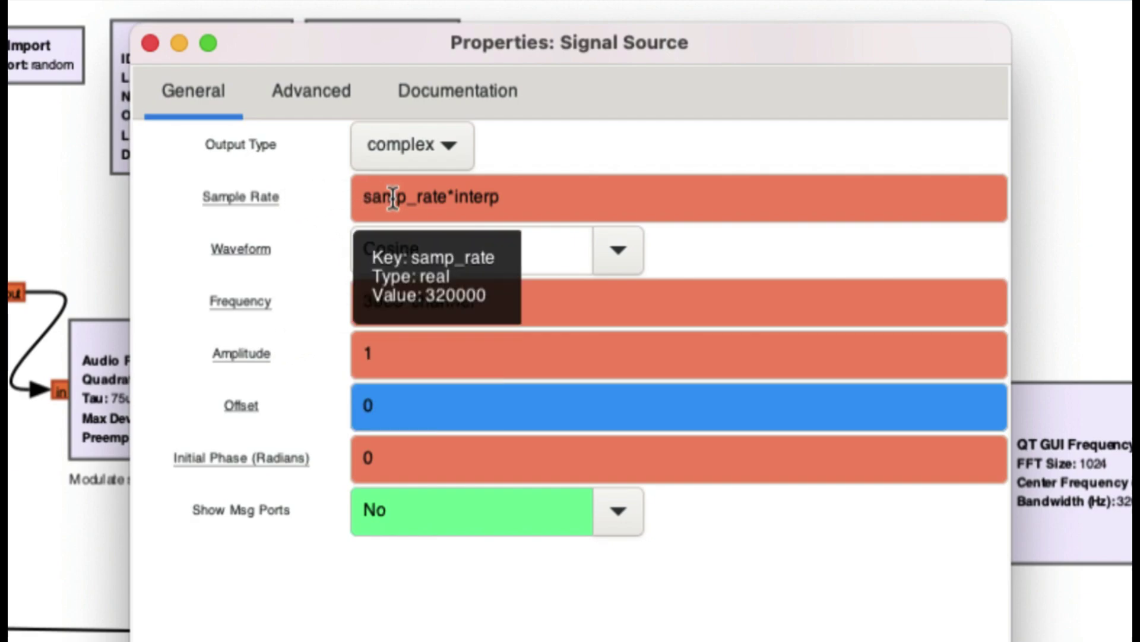
left_click(150, 43)
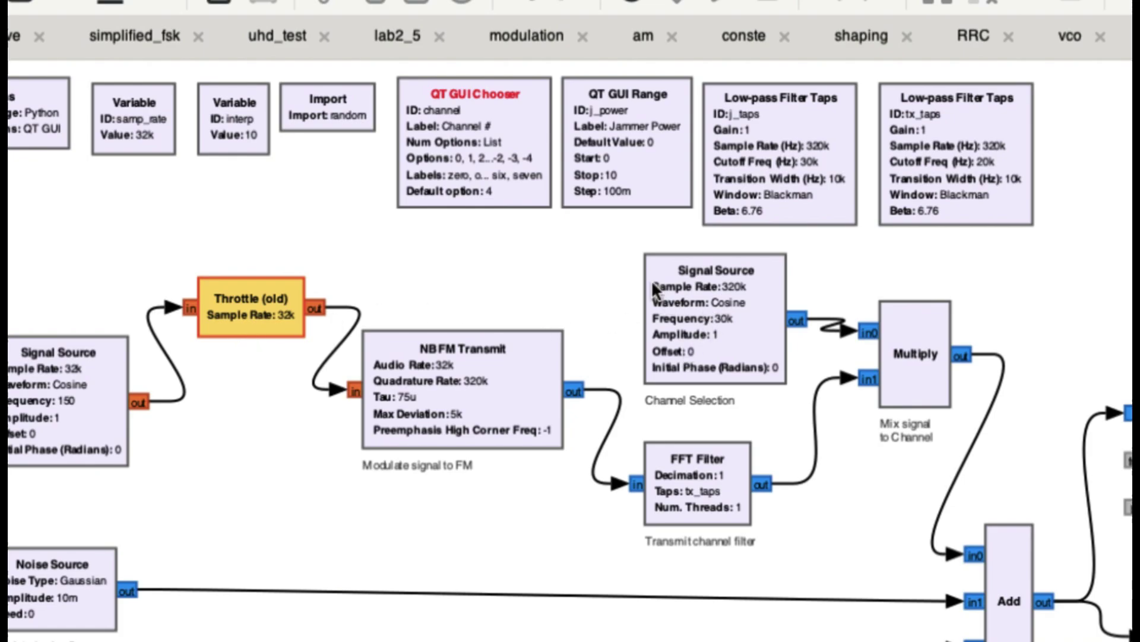
Examine the options, labels and default option defined in the QT GUI Chooser for the channel
double_click(466, 133)
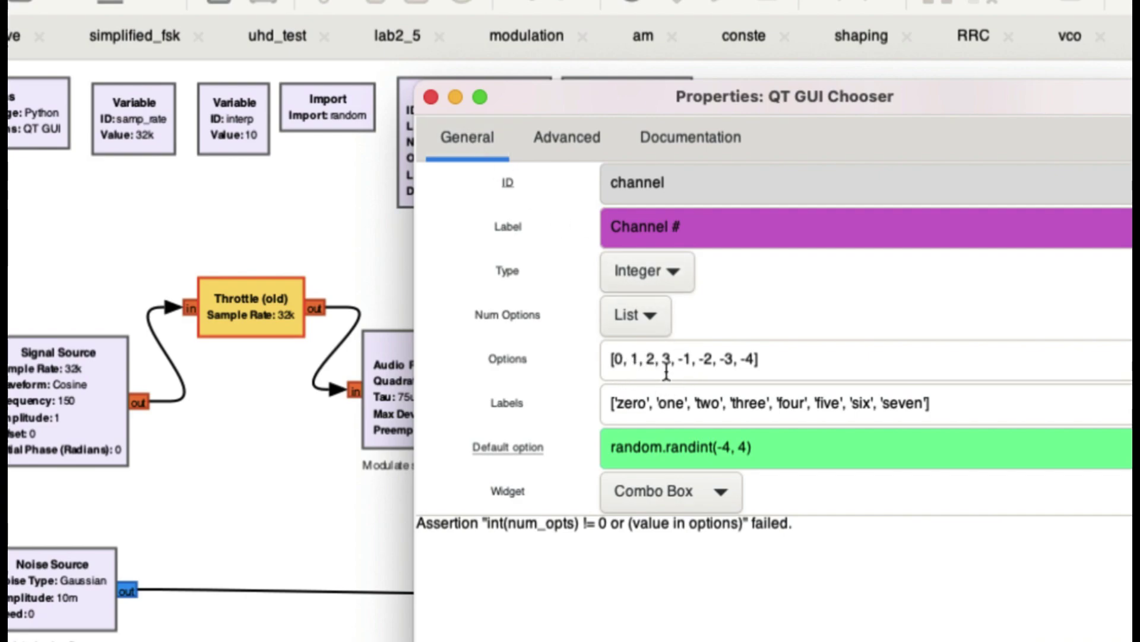
mouse_move(669, 373)
mouse_move(638, 412)
mouse_move(739, 369)
mouse_move(622, 457)
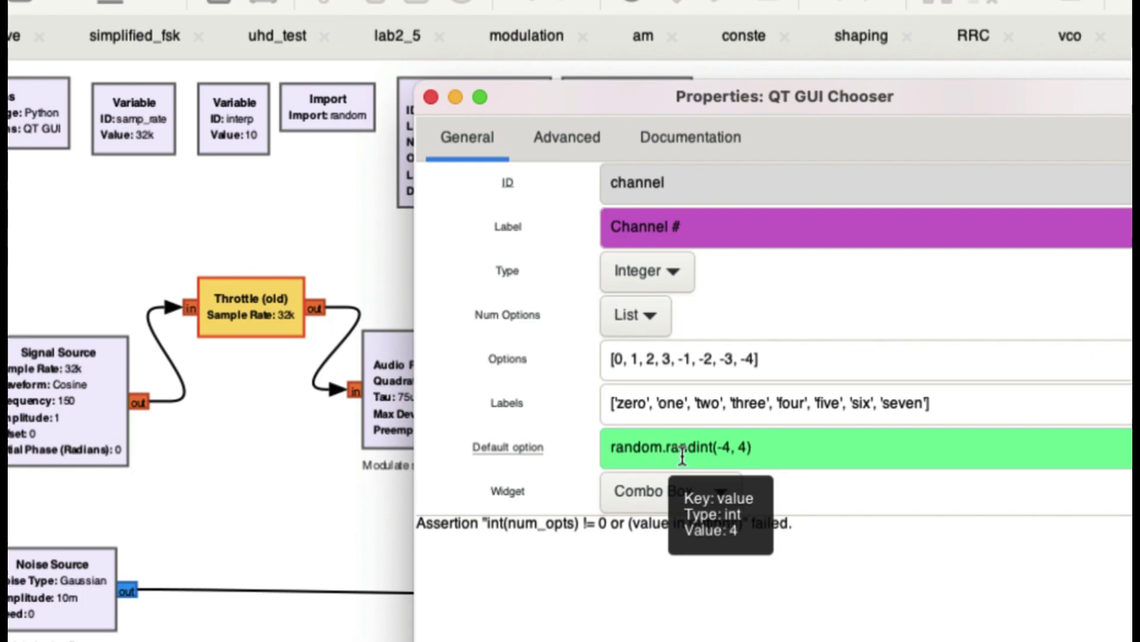
left_click(430, 96)
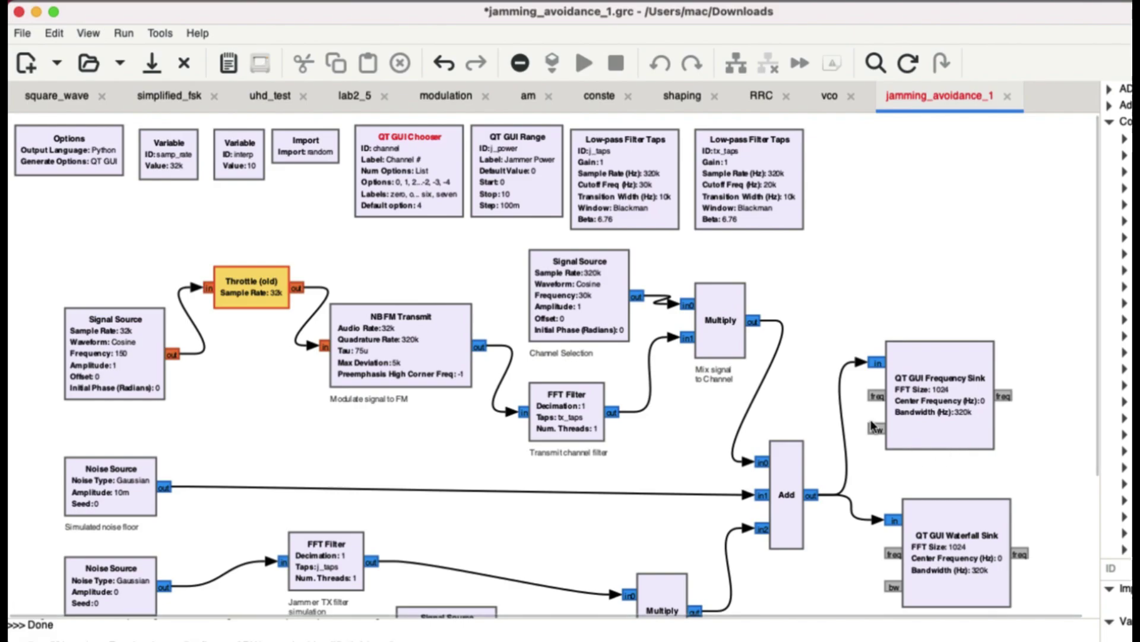
Check the amplitude settings of the simulated noise floor and jammer input Noise Source blocks
scroll(905, 364, "down", 5)
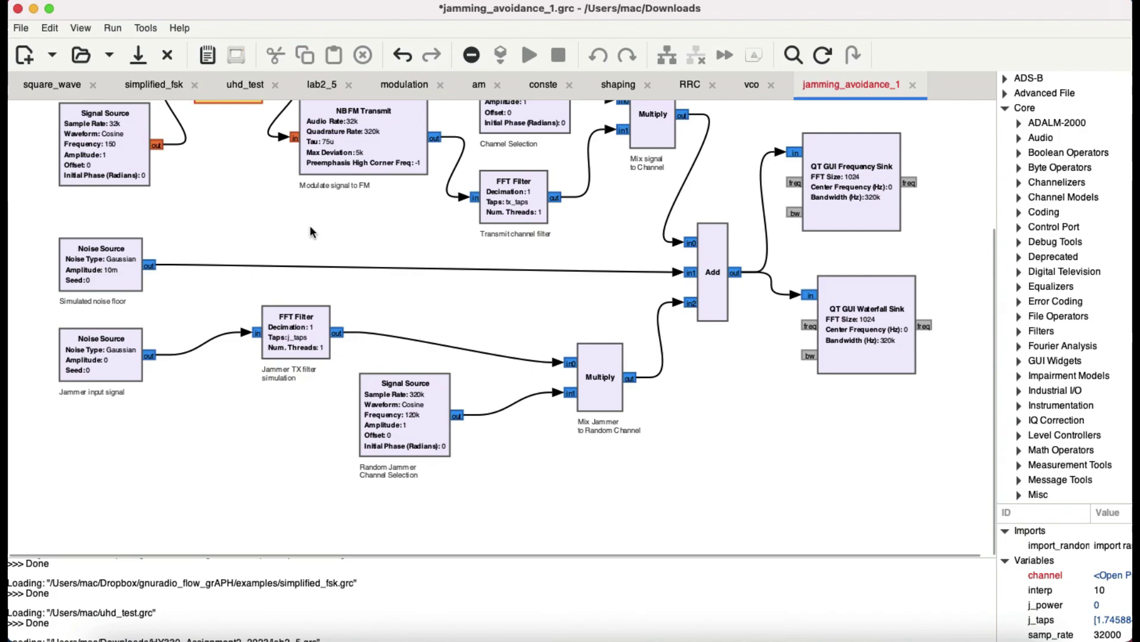
double_click(101, 279)
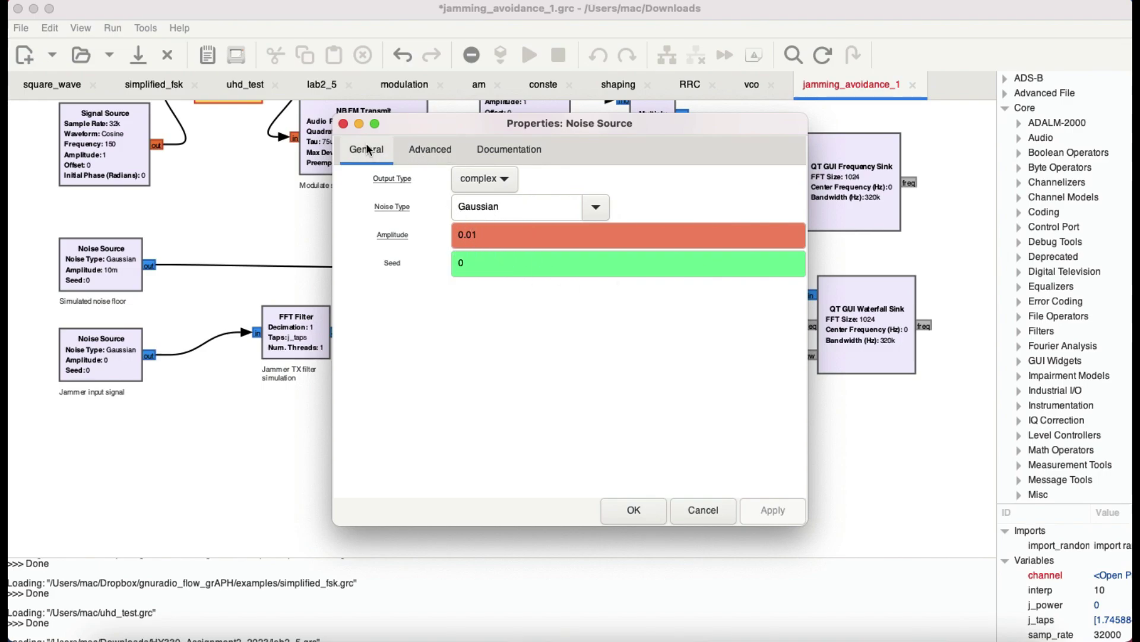
left_click(344, 124)
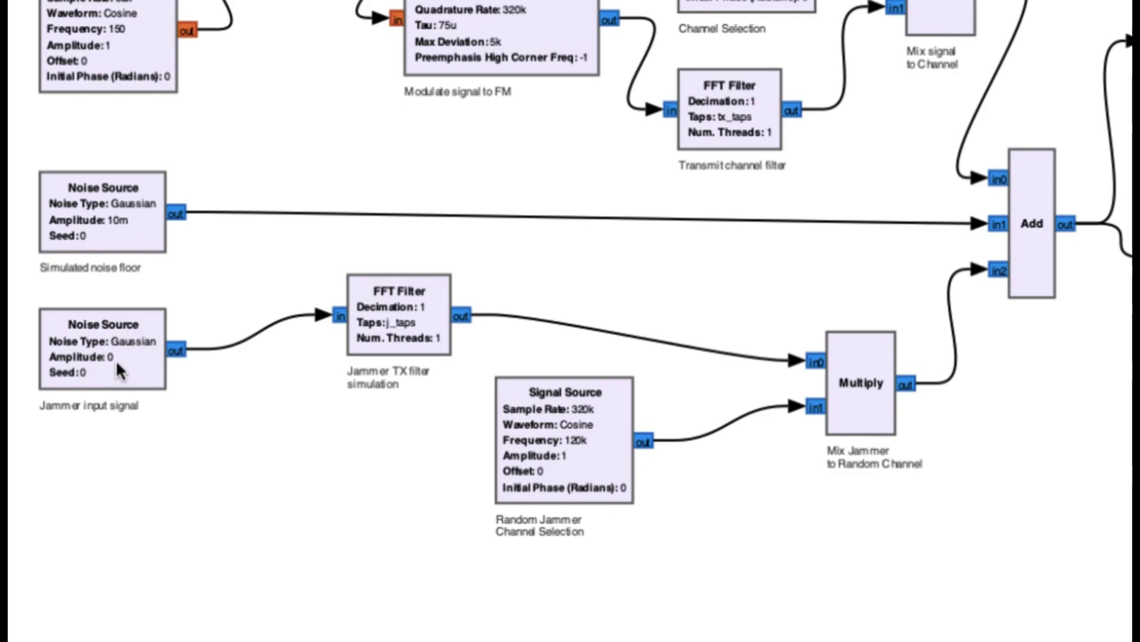
double_click(113, 357)
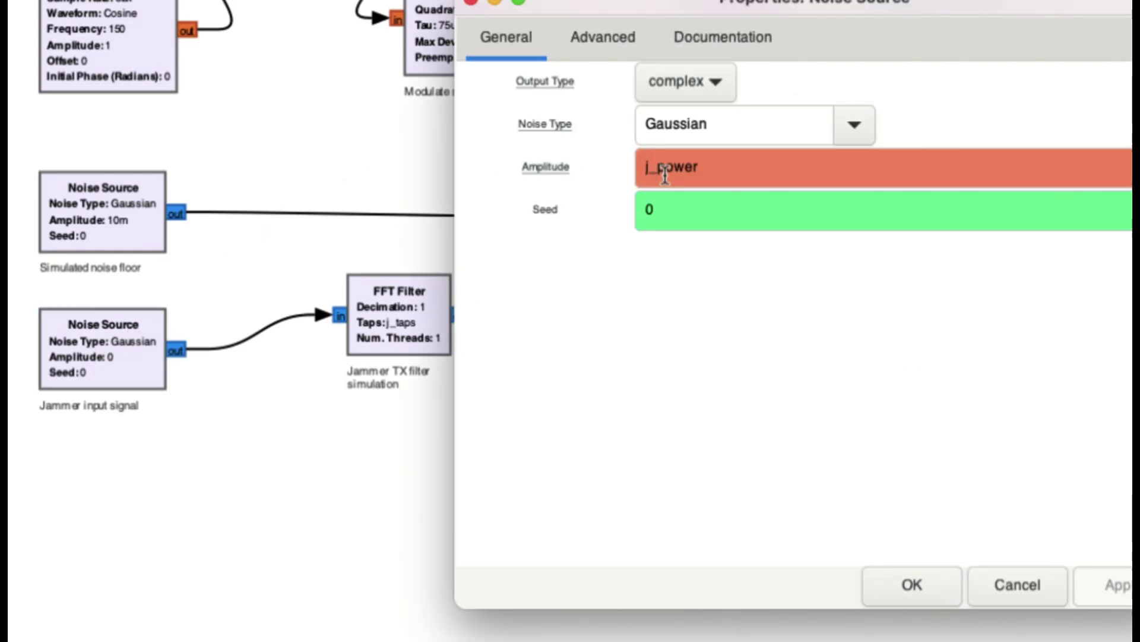
left_click(470, 3)
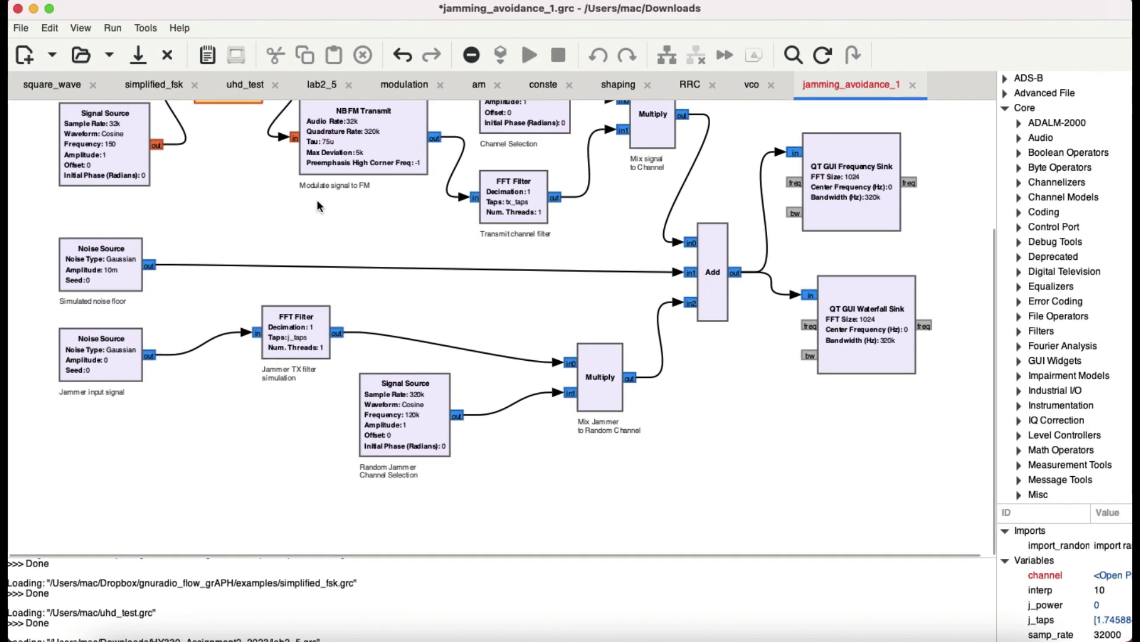
Review the j_power QT GUI Range block's default value, start, stop and step settings
scroll(431, 181, "up", 5)
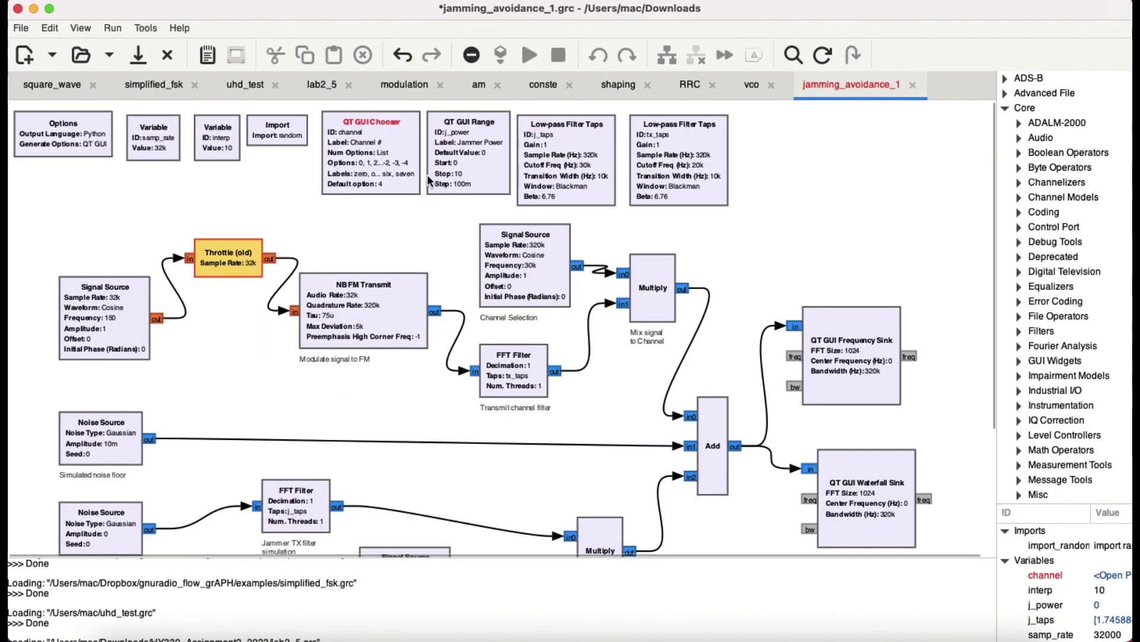
double_click(469, 155)
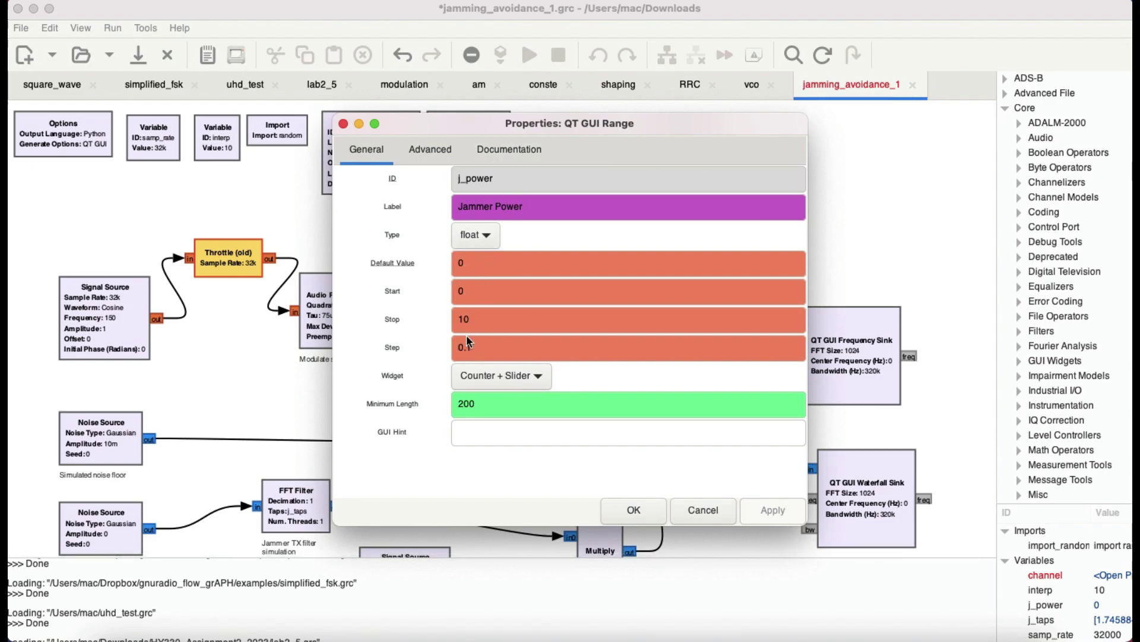
left_click(634, 511)
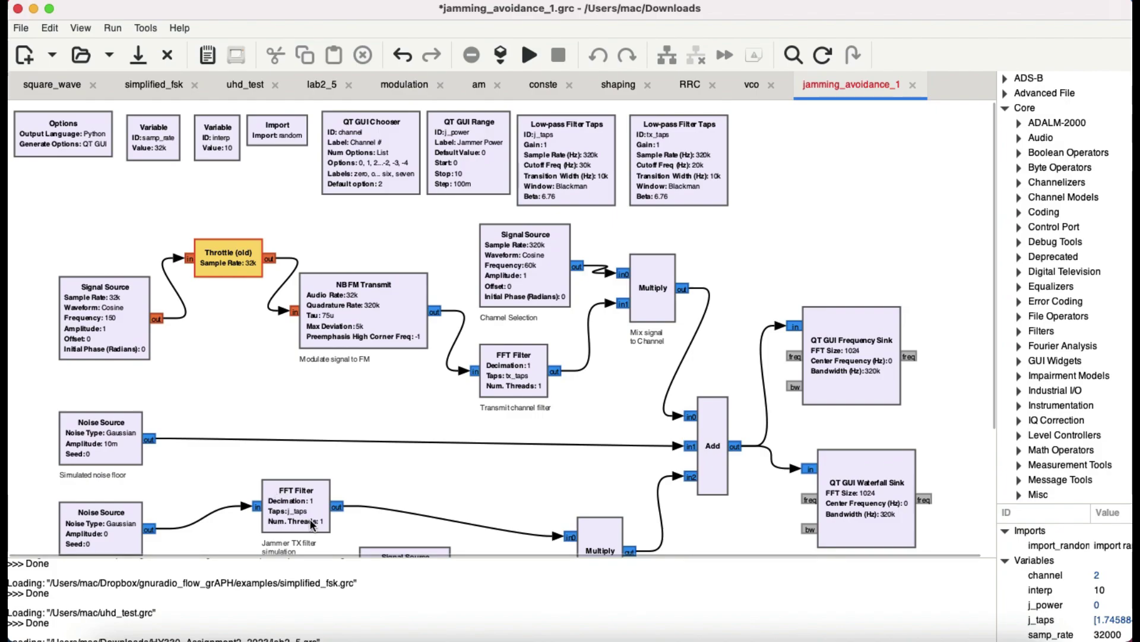
Check which taps the Jammer TX FFT Filter uses in its properties
scroll(357, 477, "down", 5)
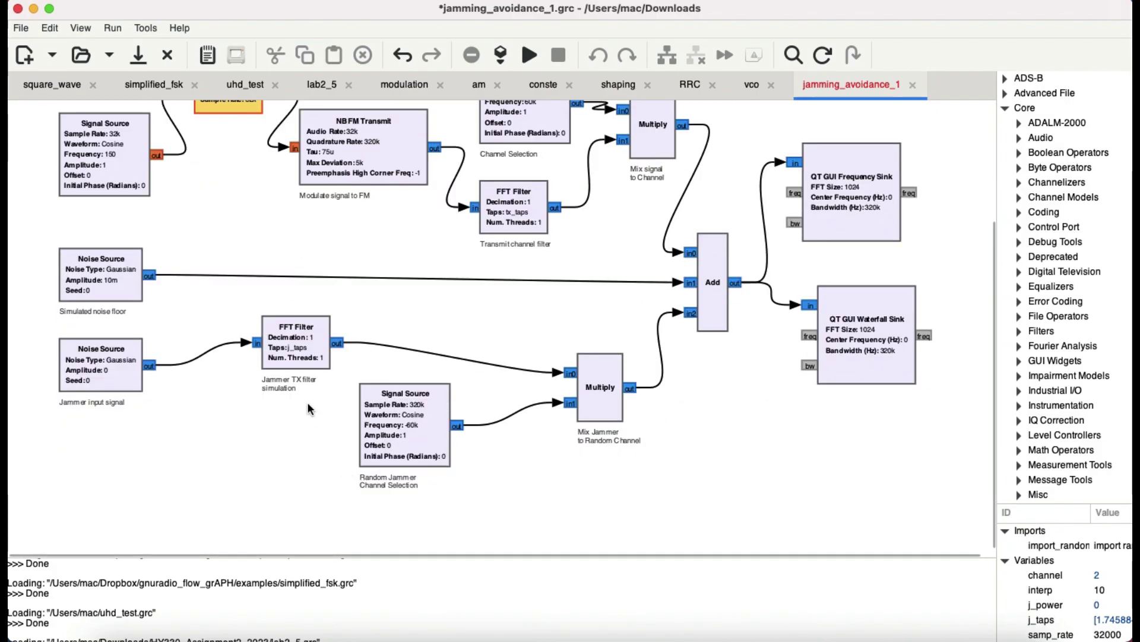
double_click(305, 350)
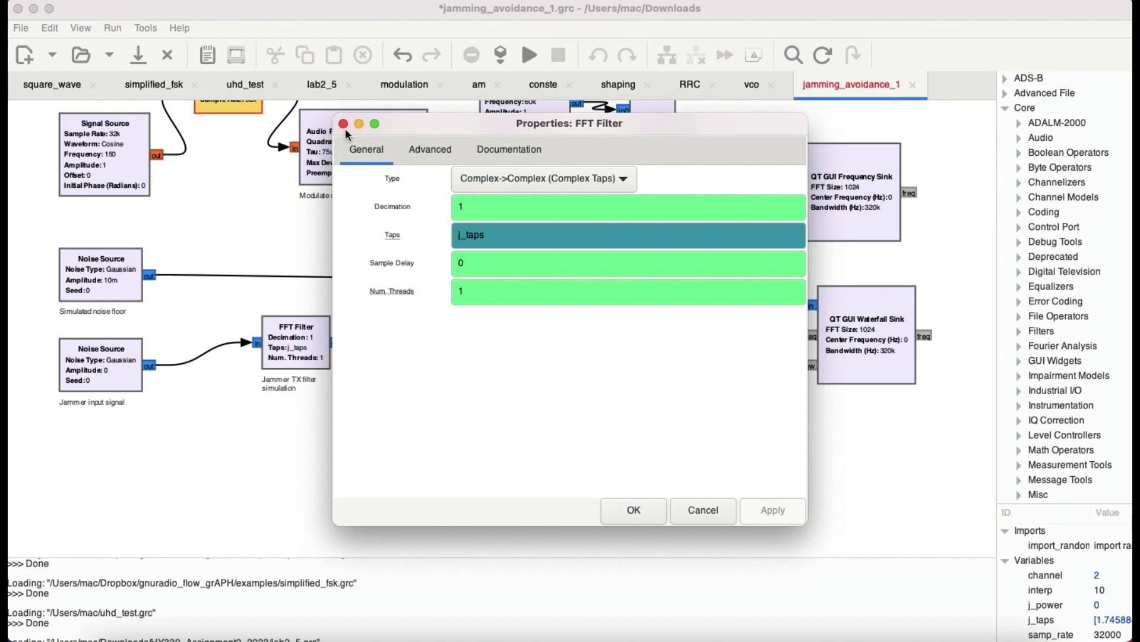
left_click(629, 509)
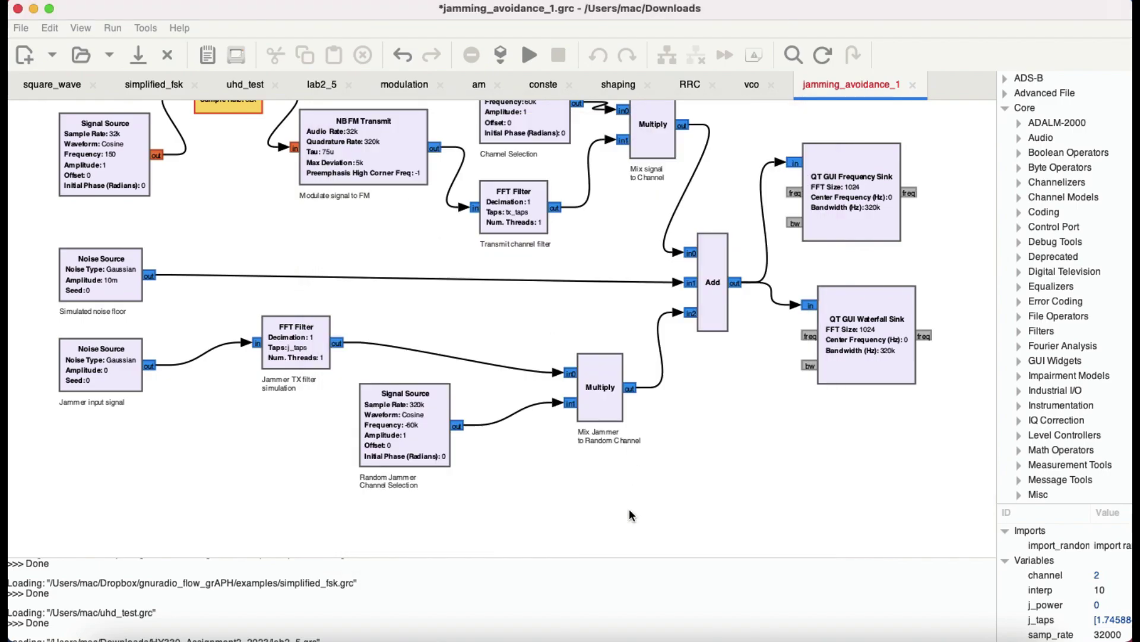
Inspect the cutoff frequency and transition width of the j_taps Low-pass Filter Taps block
scroll(499, 283, "up", 3)
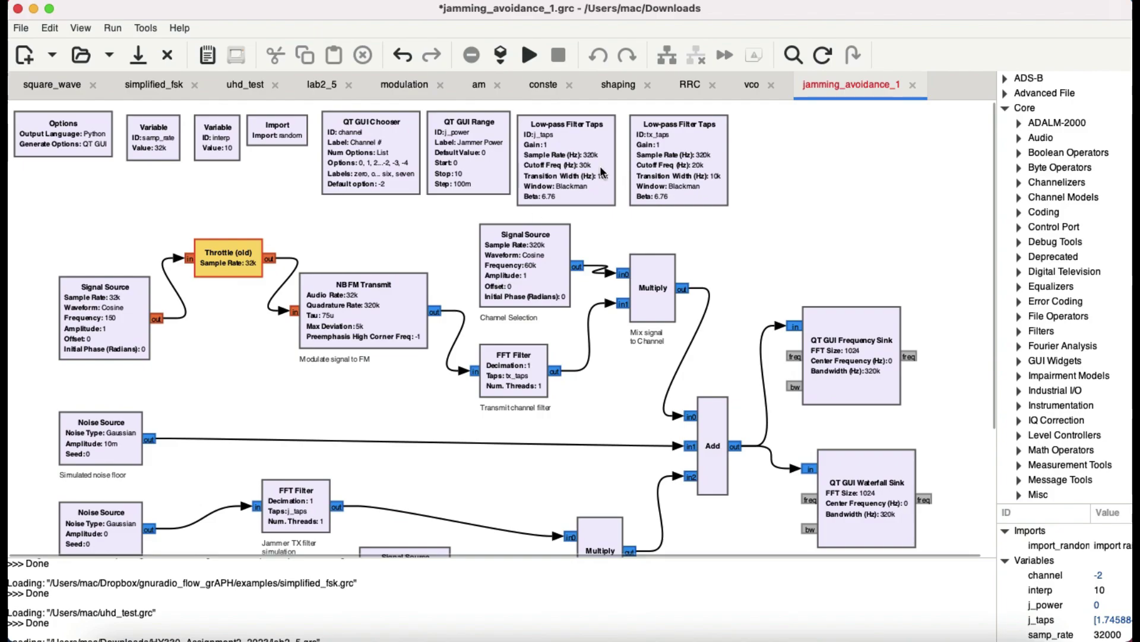
double_click(549, 172)
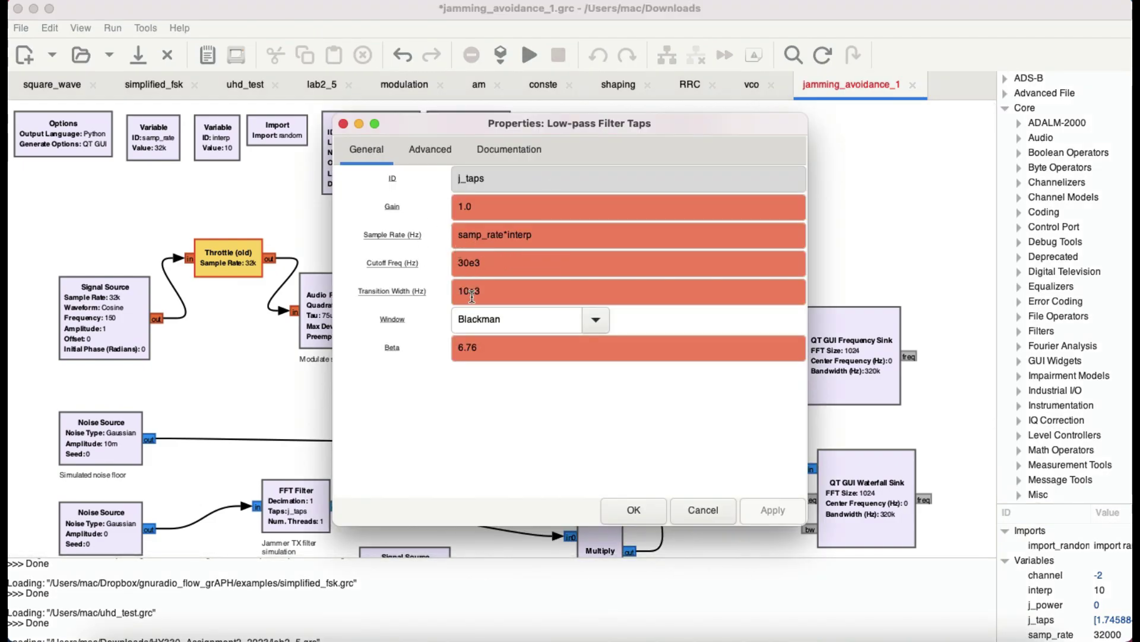
left_click(343, 123)
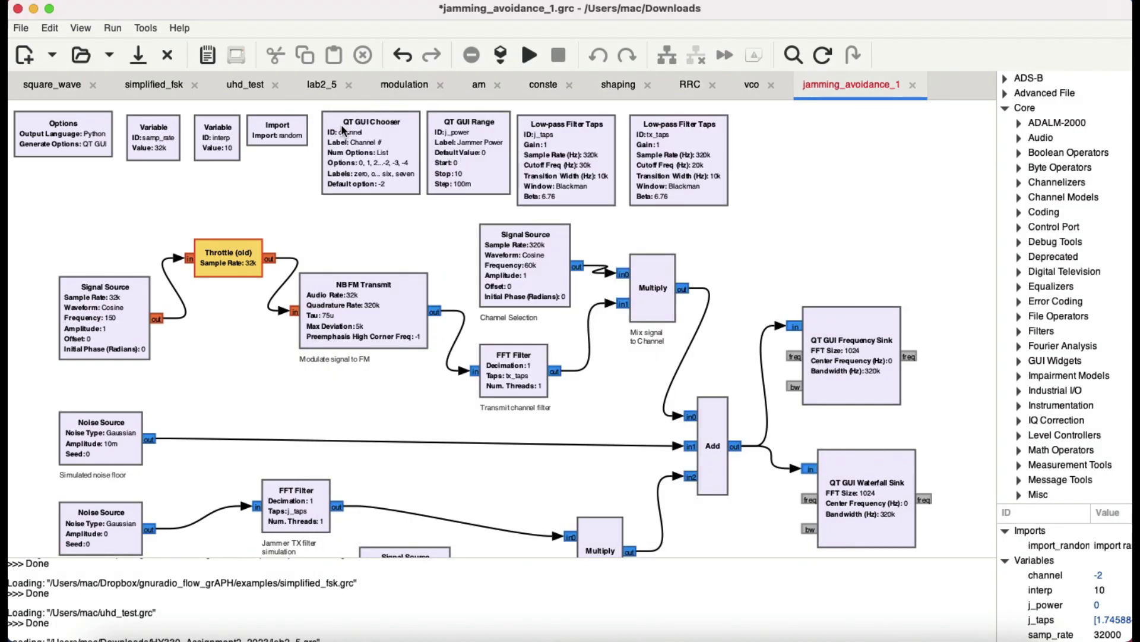
Check the frequency expression of the Signal Source block used for Random Jammer Channel Selection
scroll(463, 311, "down", 5)
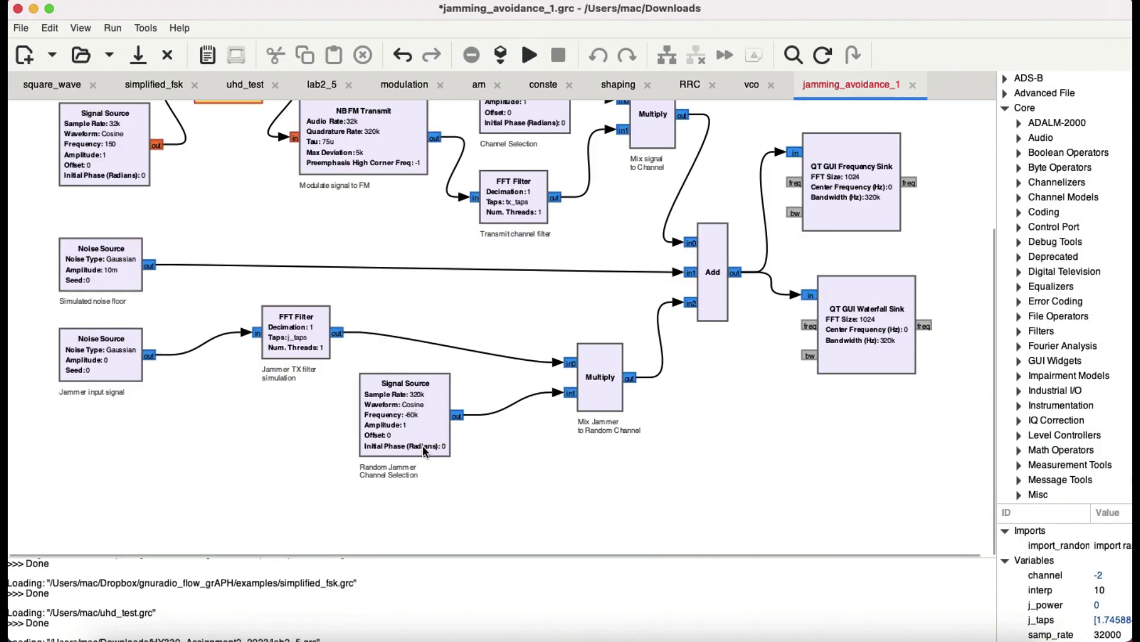
double_click(386, 430)
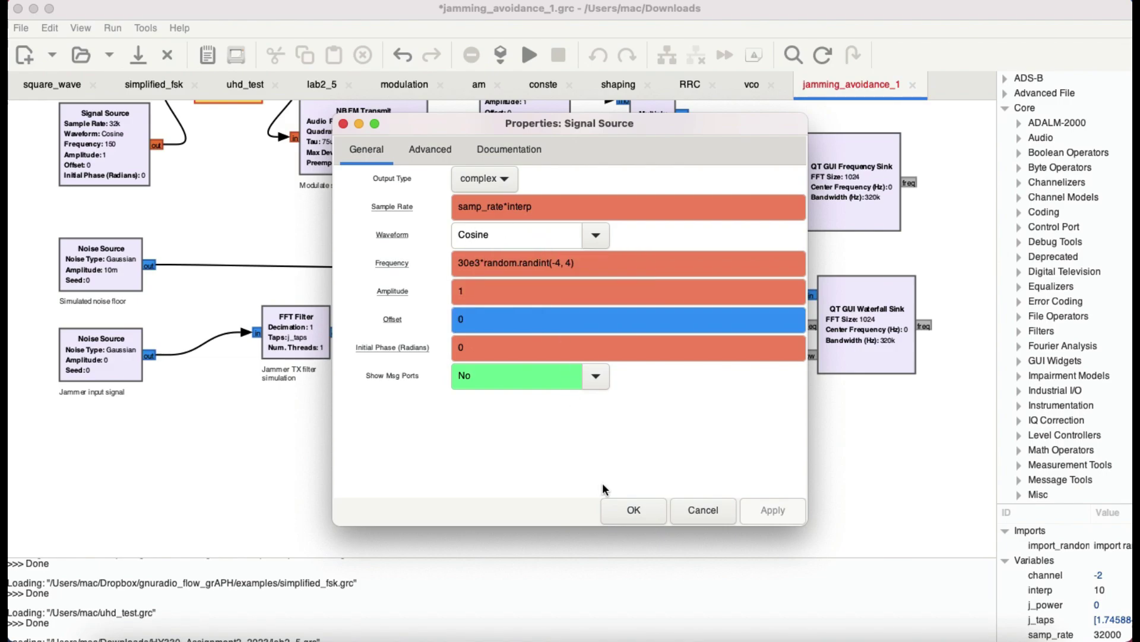
left_click(630, 510)
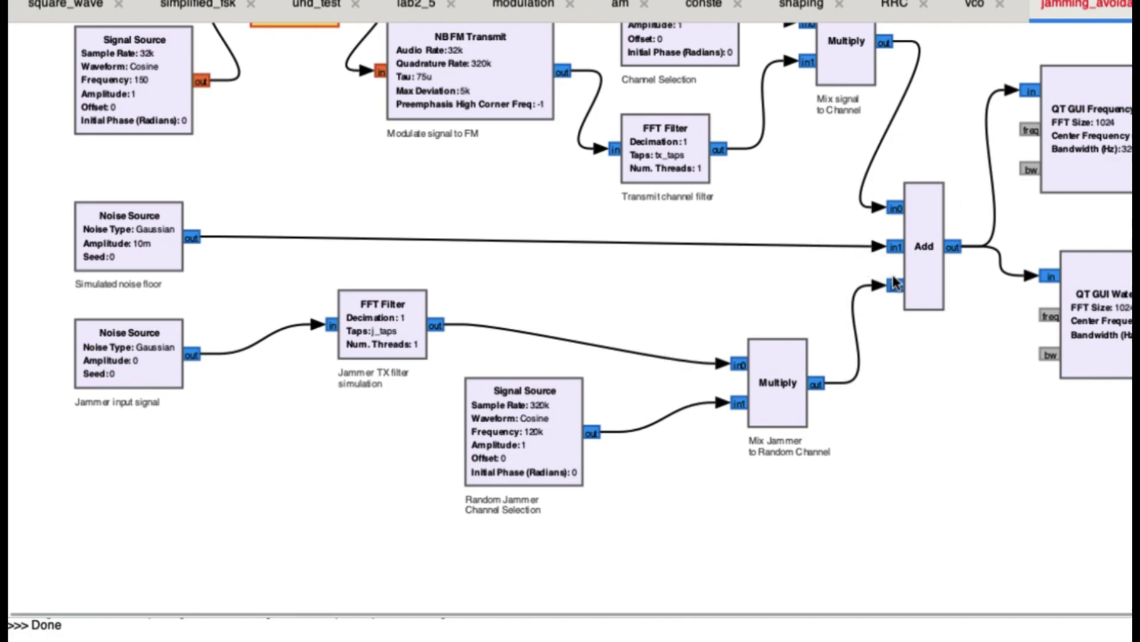
scroll(892, 272, "down", 3)
scroll(892, 272, "up", 3)
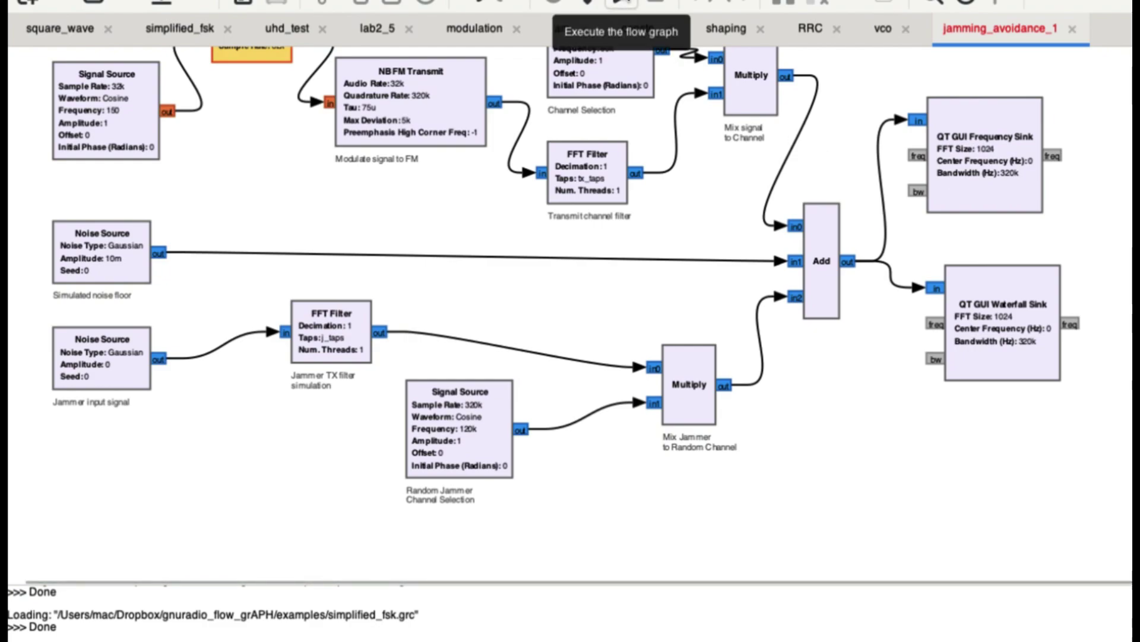
Run the flowgraph and examine the transmit signal and the available channel choices with the jammer power at 0
left_click(622, 2)
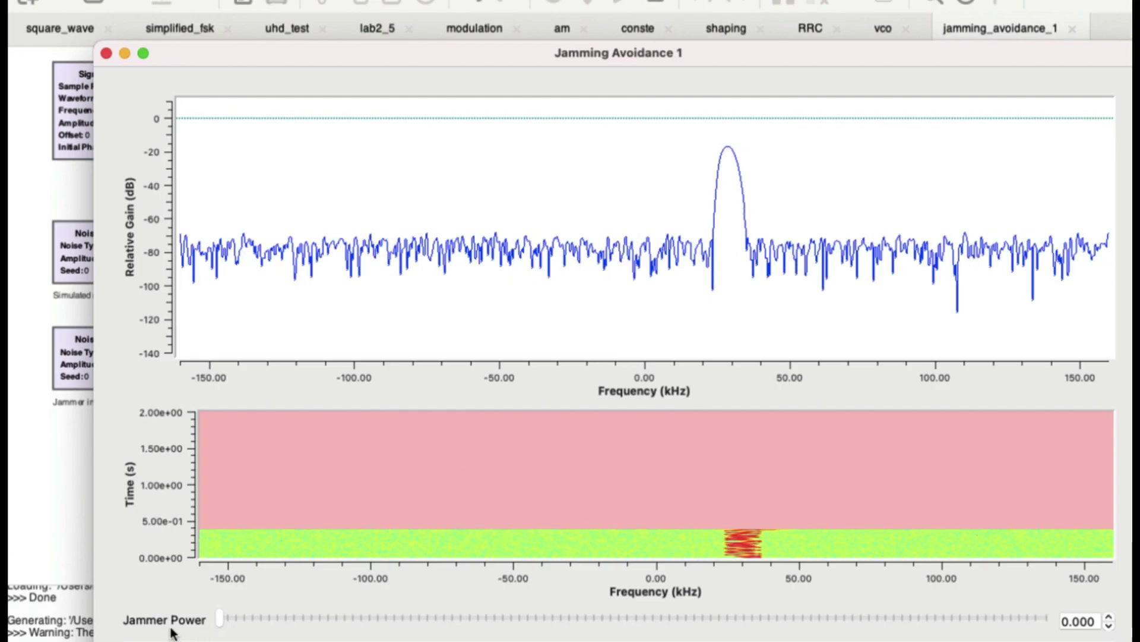
left_click(274, 619)
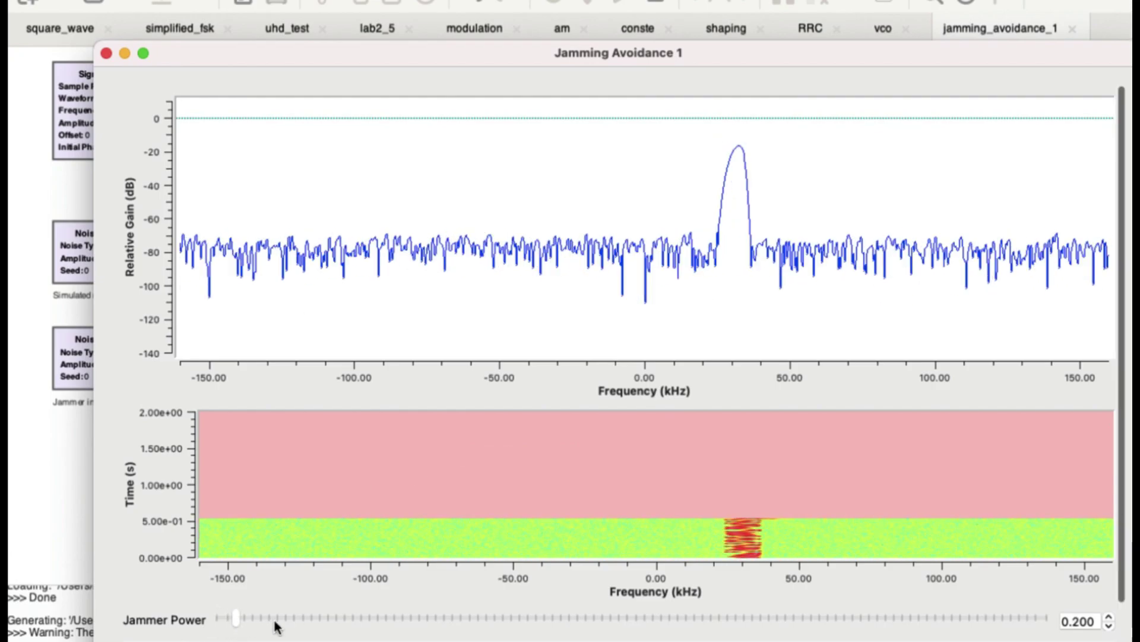
scroll(273, 619, "down", 2)
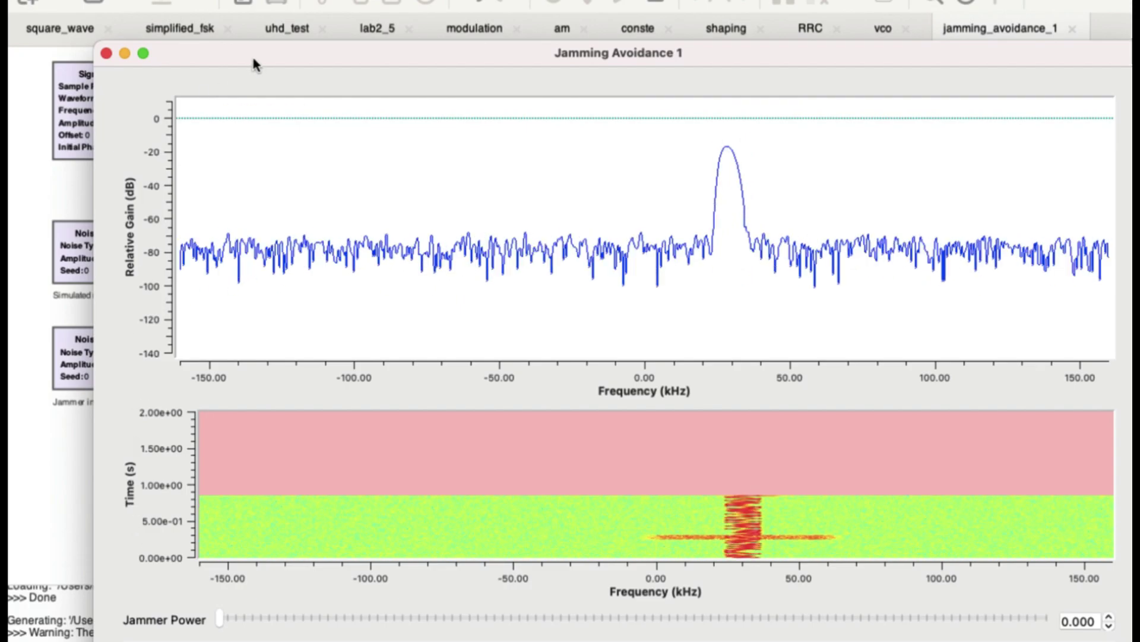
left_click_drag(252, 55, 202, 53)
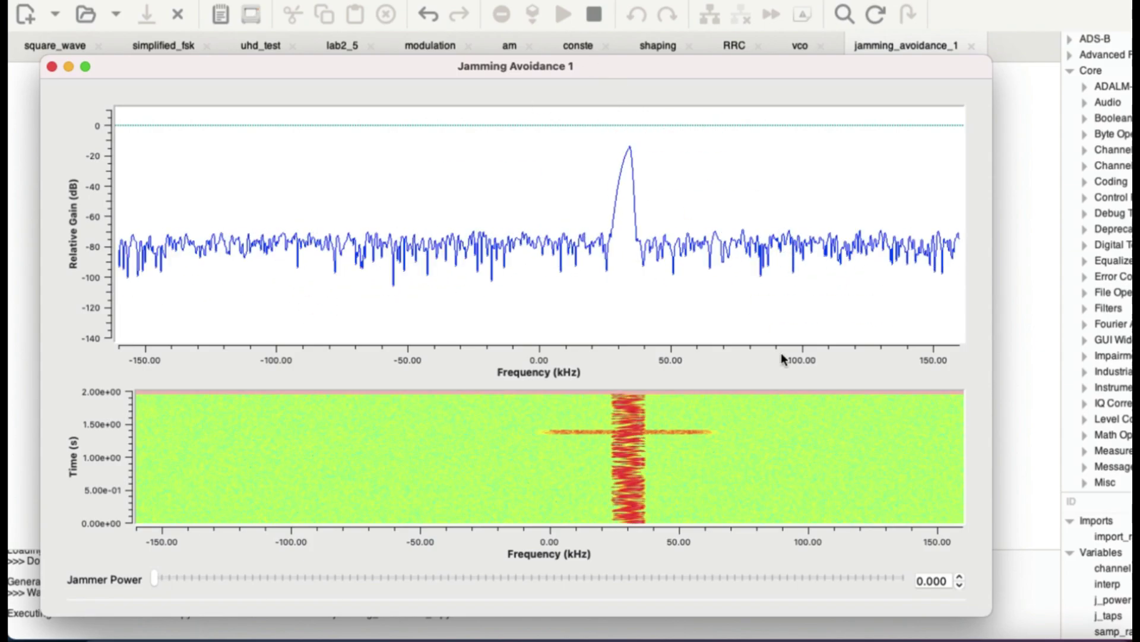
scroll(961, 374, "down", 2)
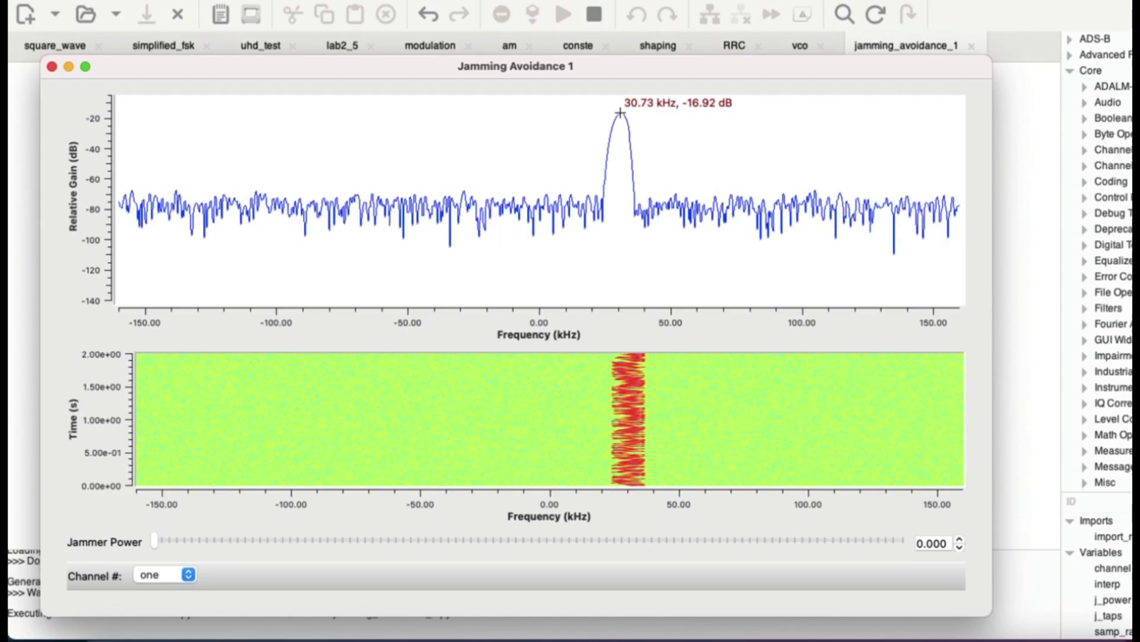
left_click(187, 573)
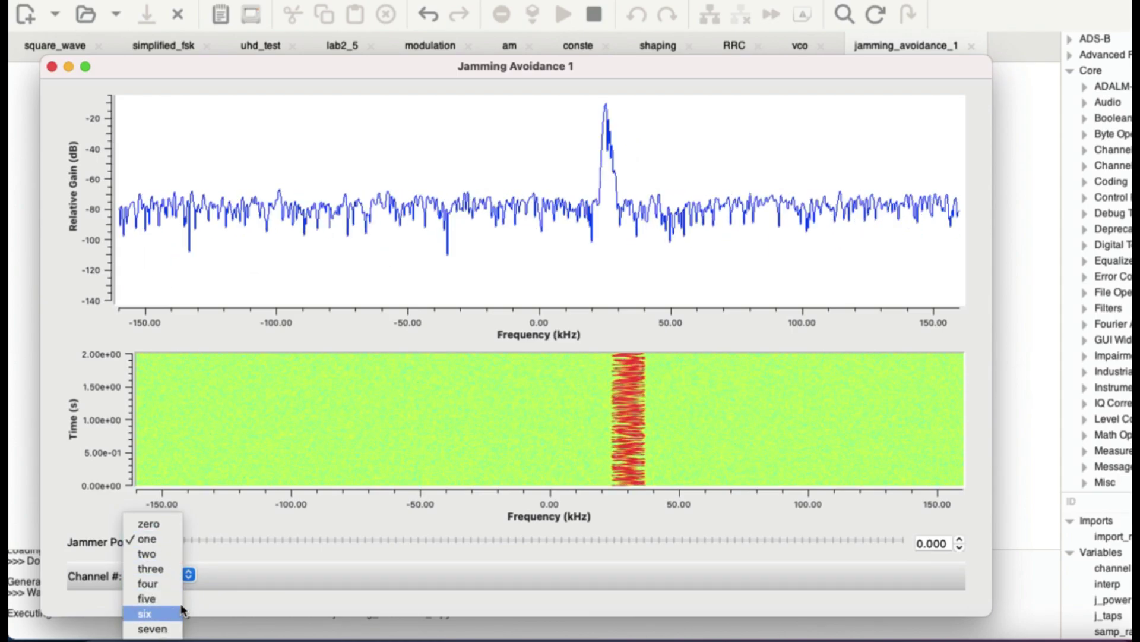
left_click(240, 574)
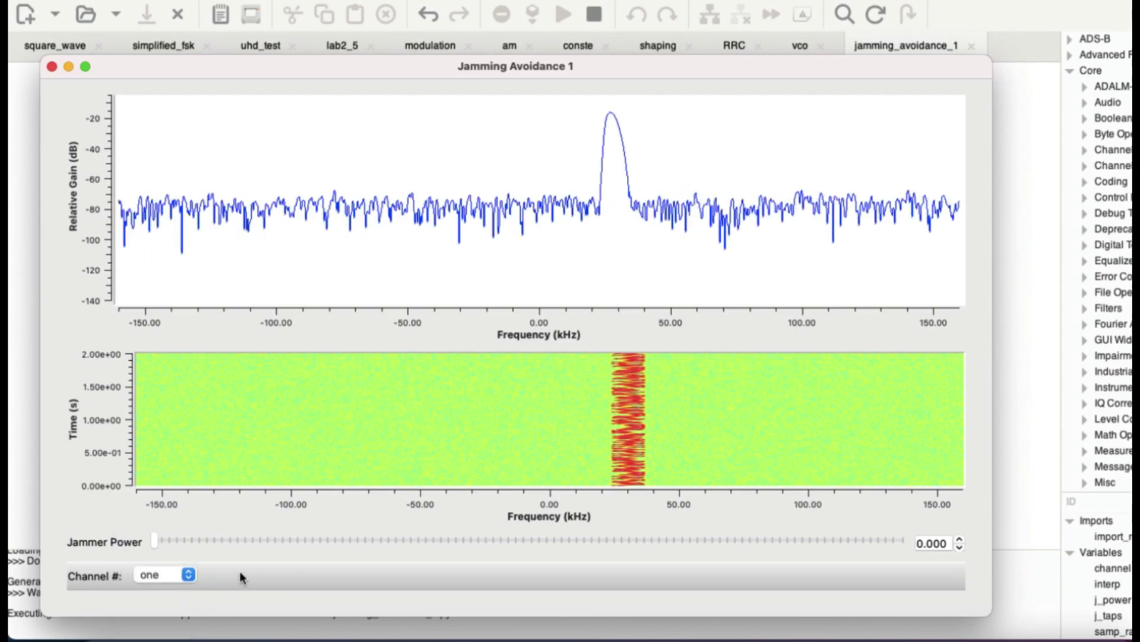
Set the jammer power to 0.400 and switch the transmission to channel two
left_click(183, 542)
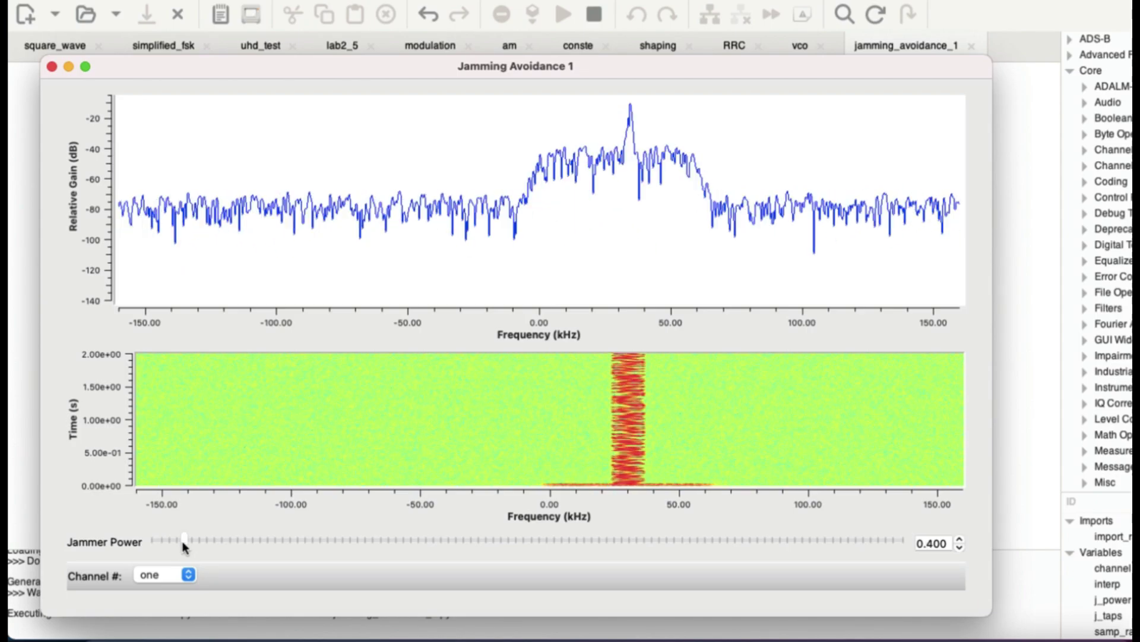
mouse_move(613, 137)
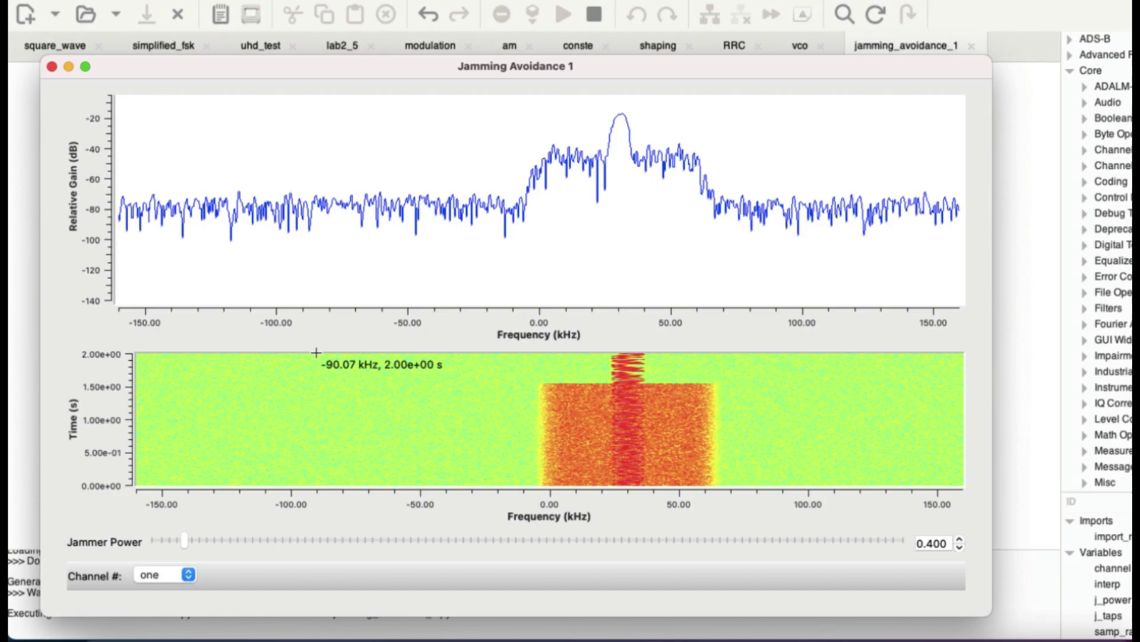
left_click(188, 574)
left_click(163, 558)
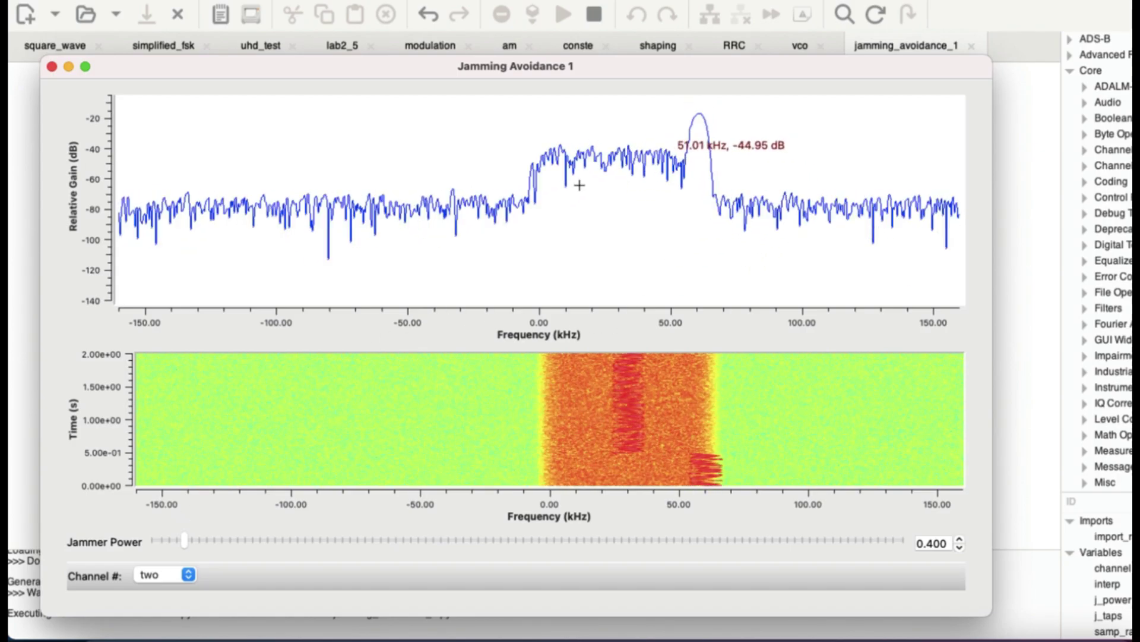
Move the transmission through channels three, four and five while the jammer is active
mouse_move(193, 570)
left_click(188, 576)
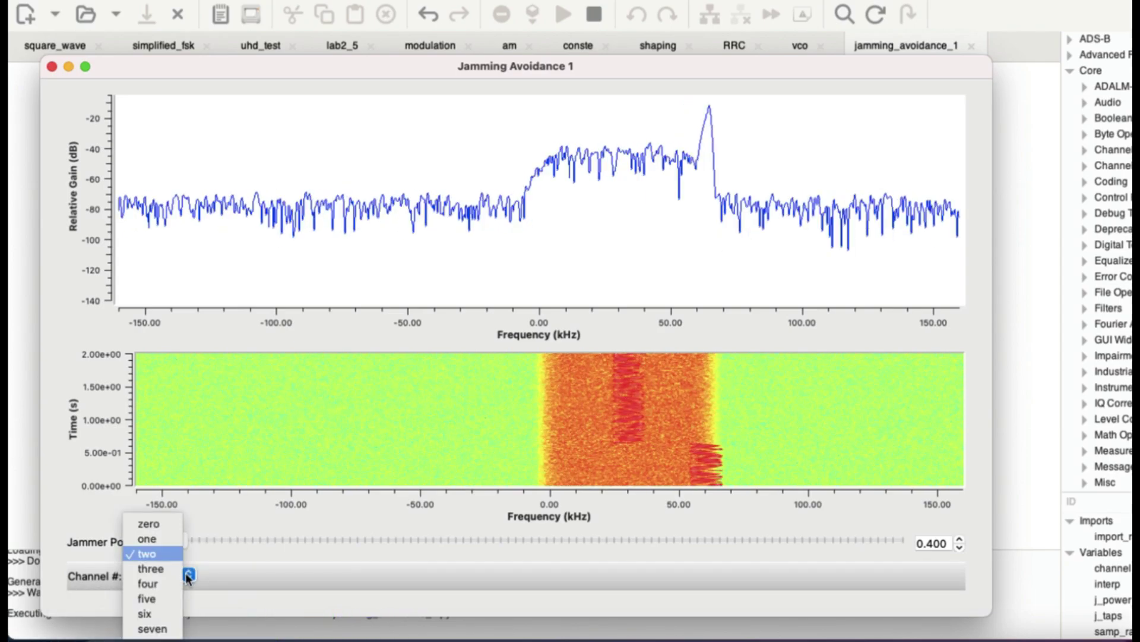
left_click(166, 567)
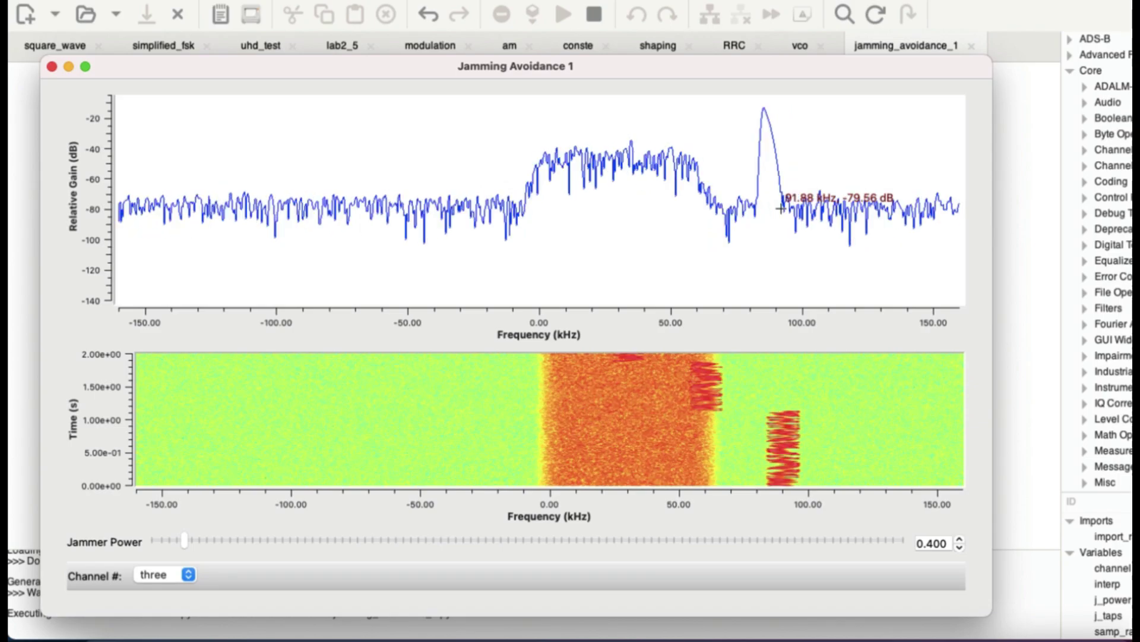
left_click(191, 575)
left_click(167, 585)
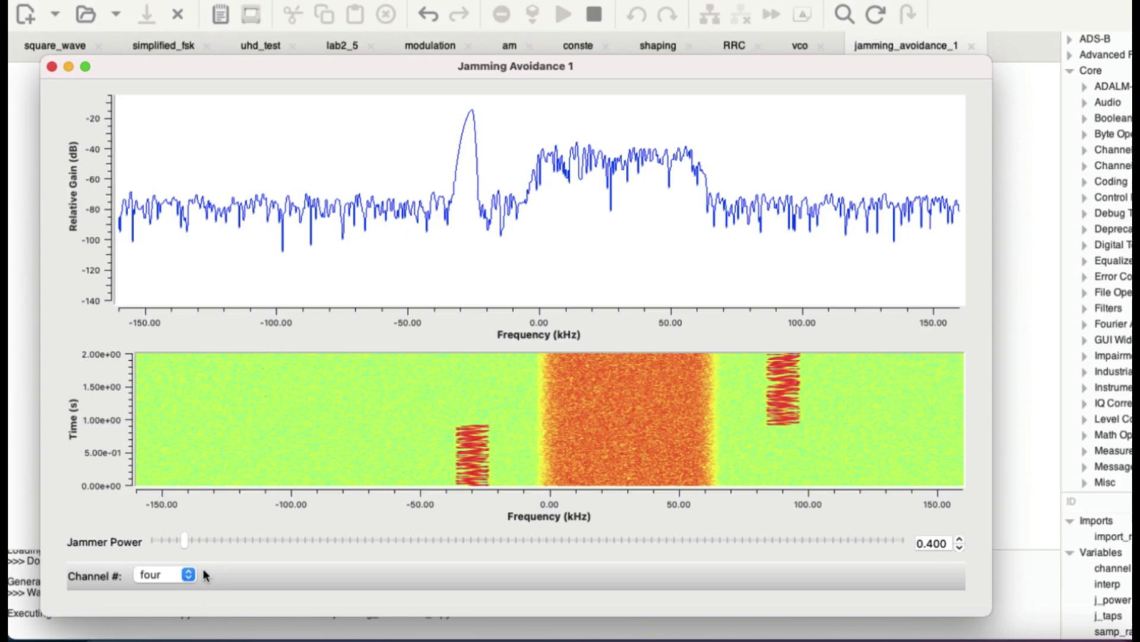
left_click(185, 575)
left_click(170, 592)
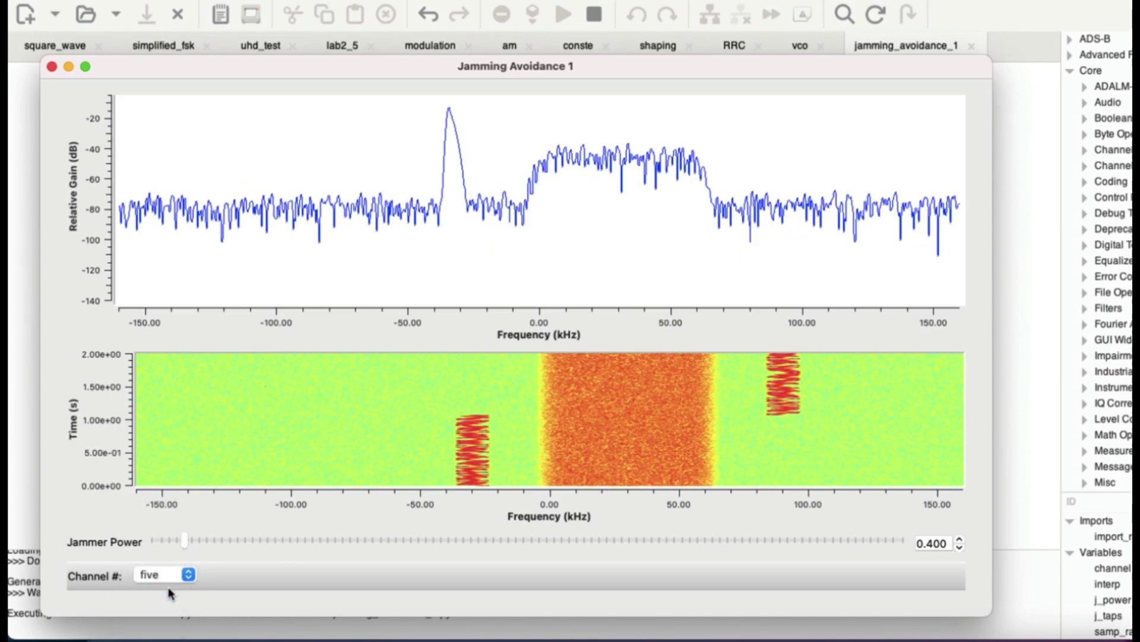
Return the transmission to channel two and from there to channel three
left_click(189, 573)
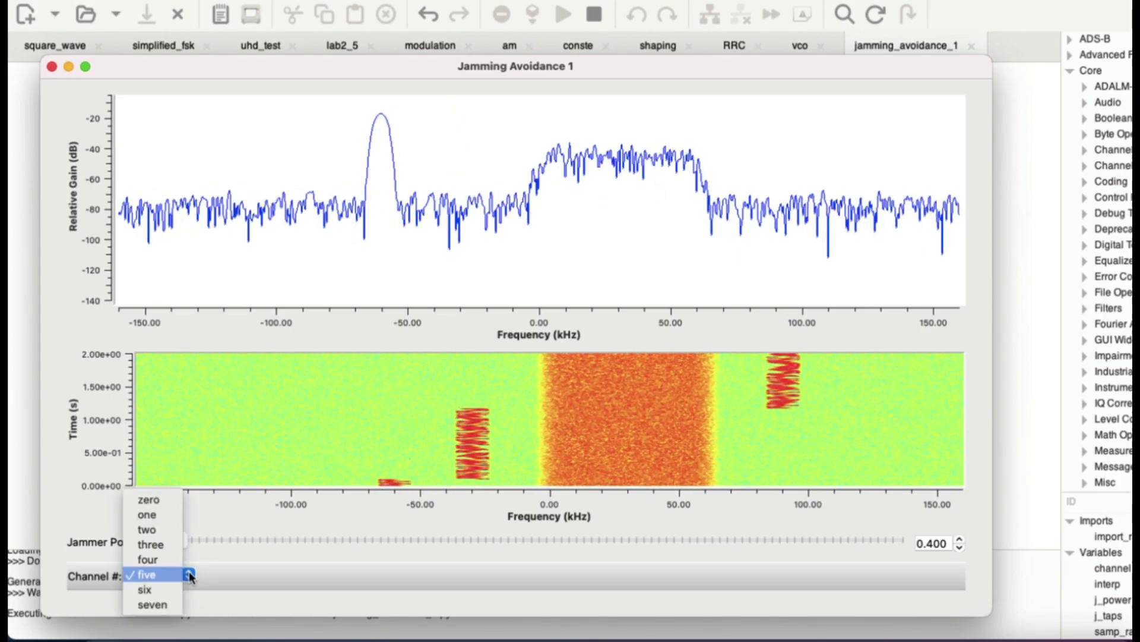
left_click(175, 529)
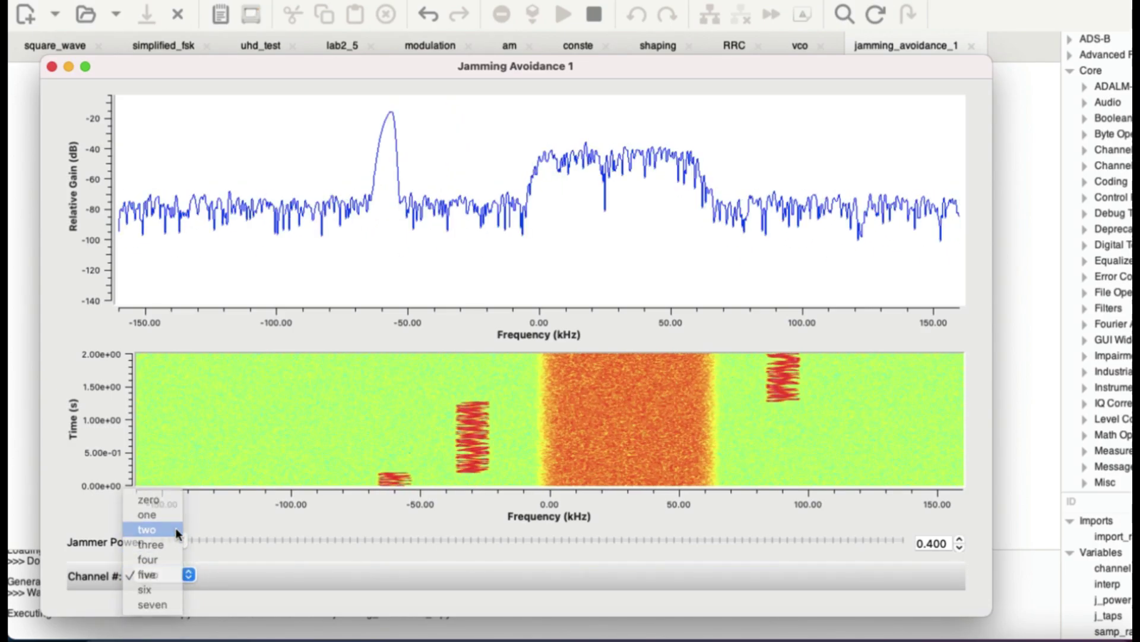
left_click(187, 576)
left_click(162, 566)
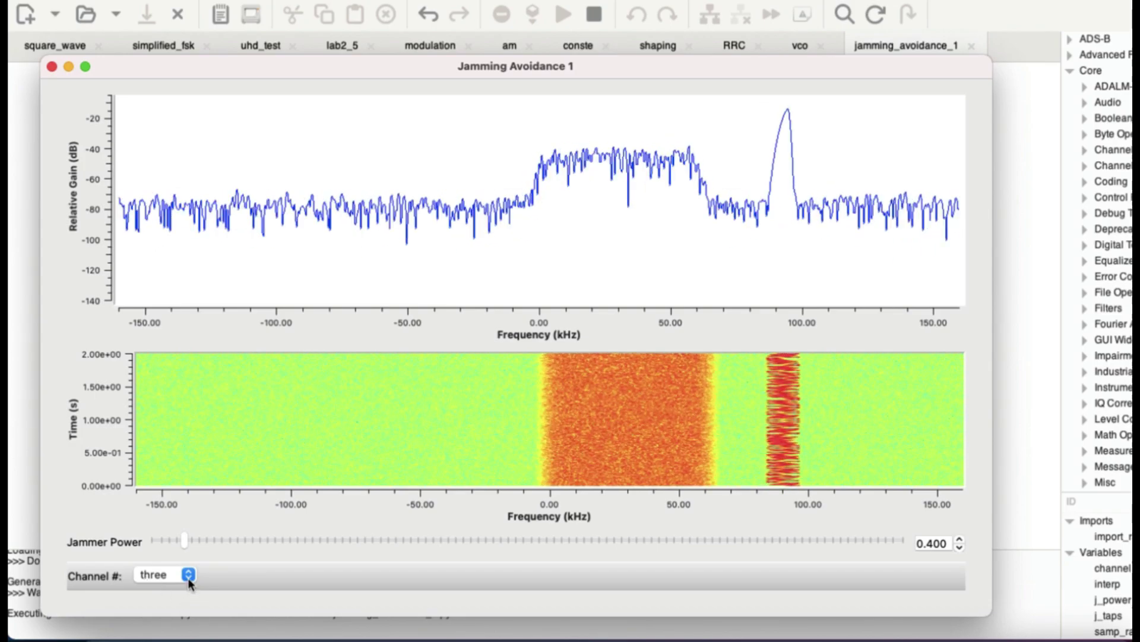
Close the running simulation, execute the flowgraph again and switch the transmission from its default channel to three
left_click(51, 67)
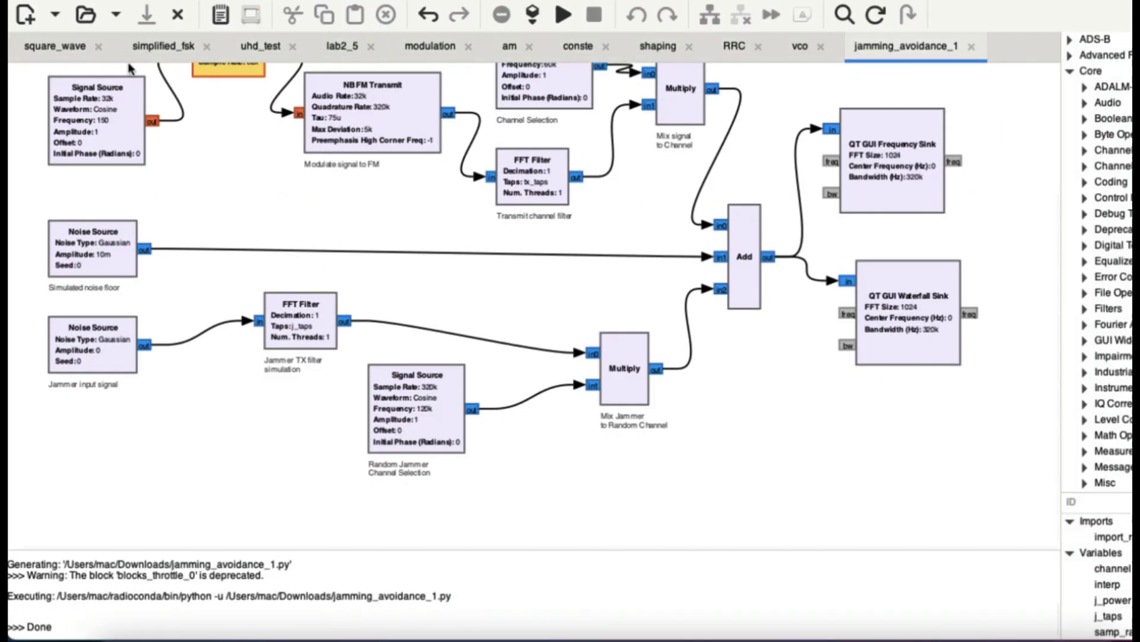
left_click(562, 15)
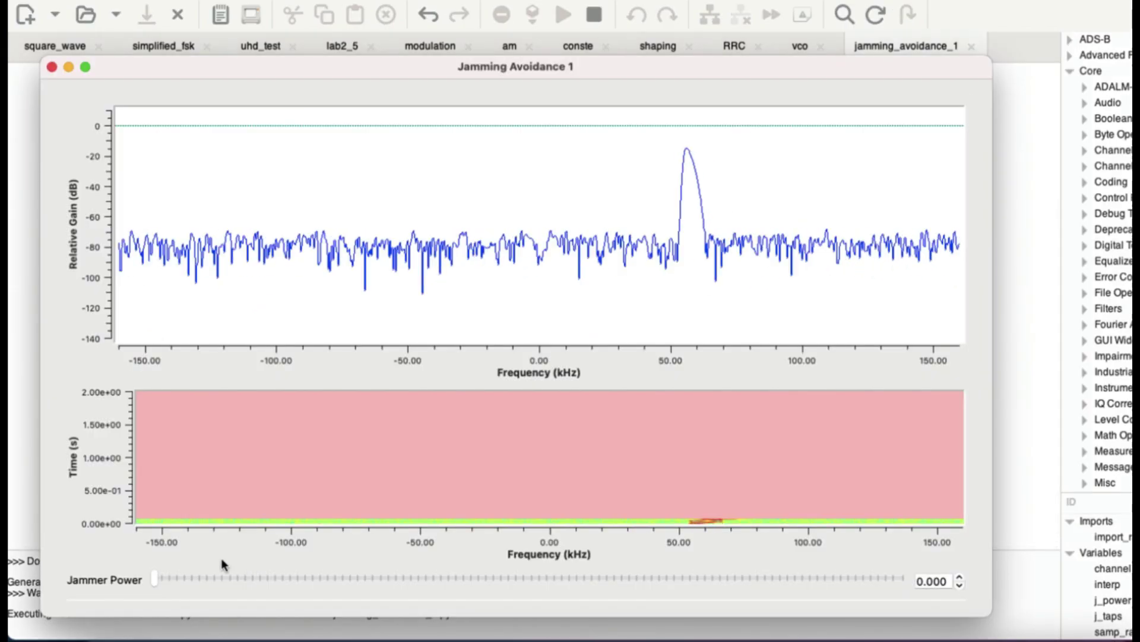
scroll(266, 540, "down", 2)
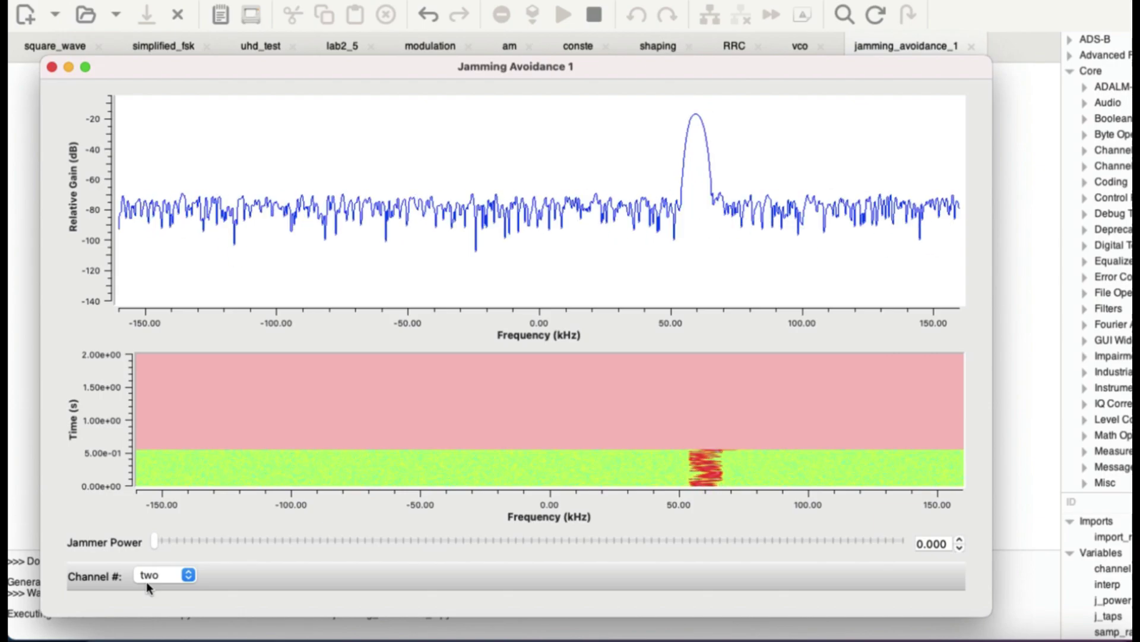
mouse_move(705, 183)
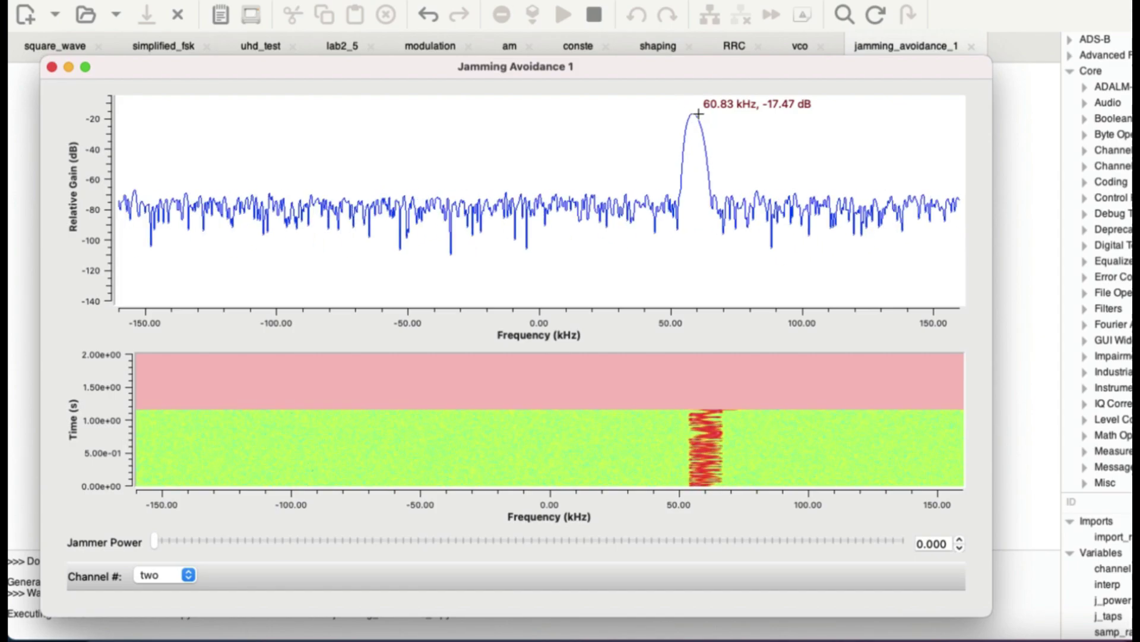
left_click(189, 575)
left_click(167, 570)
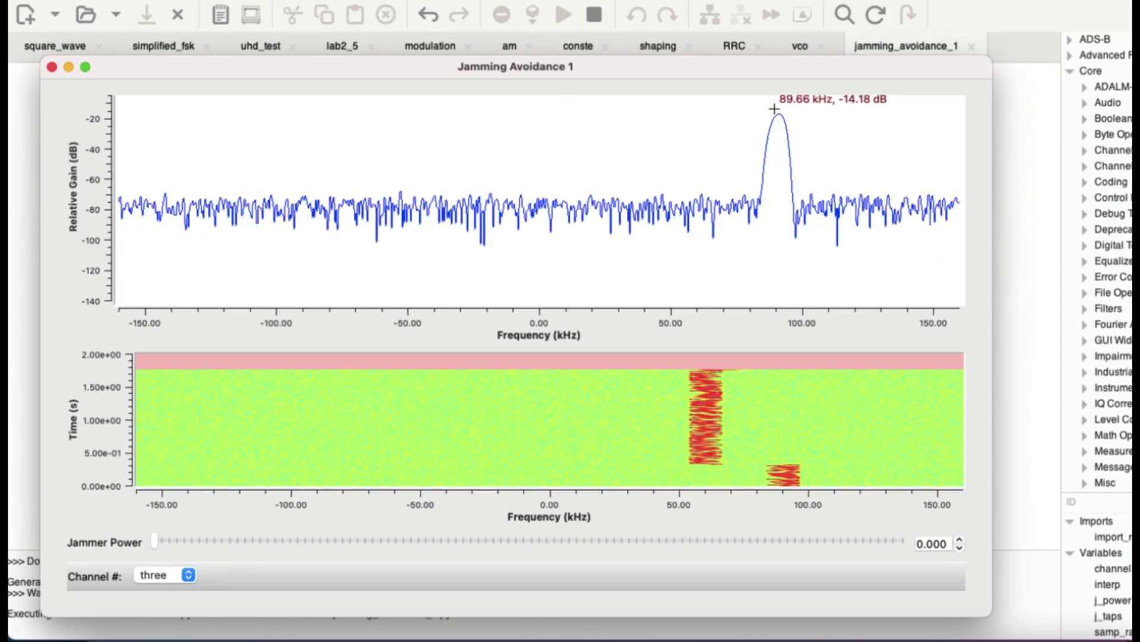
Raise the jammer power to 1.300 and switch the transmission to channel four
left_click_drag(156, 541, 199, 542)
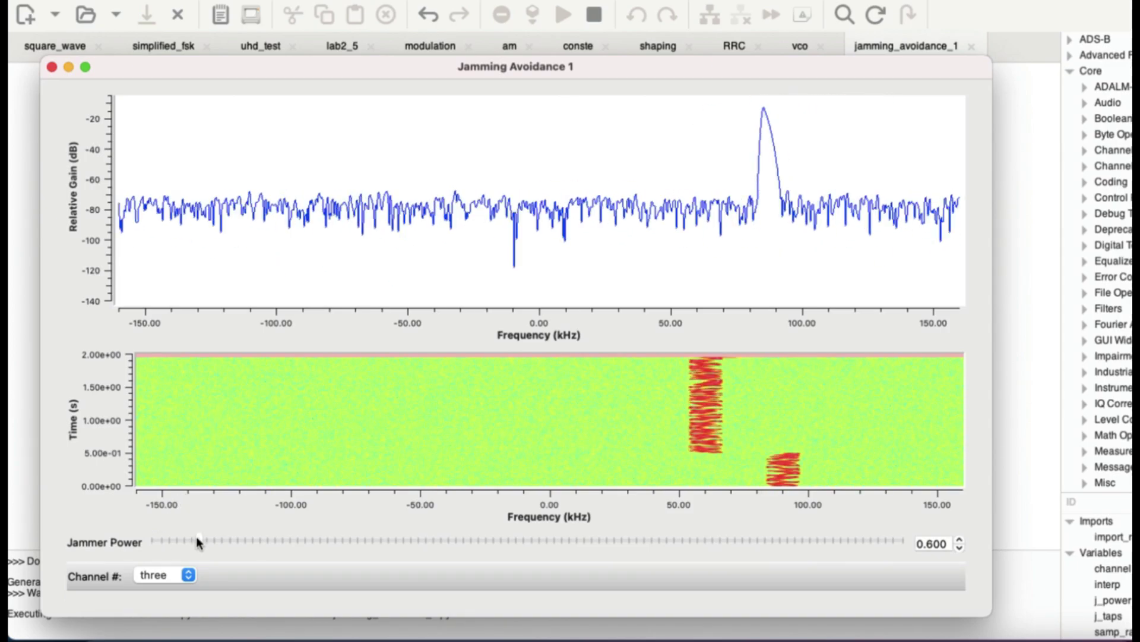
left_click(253, 539)
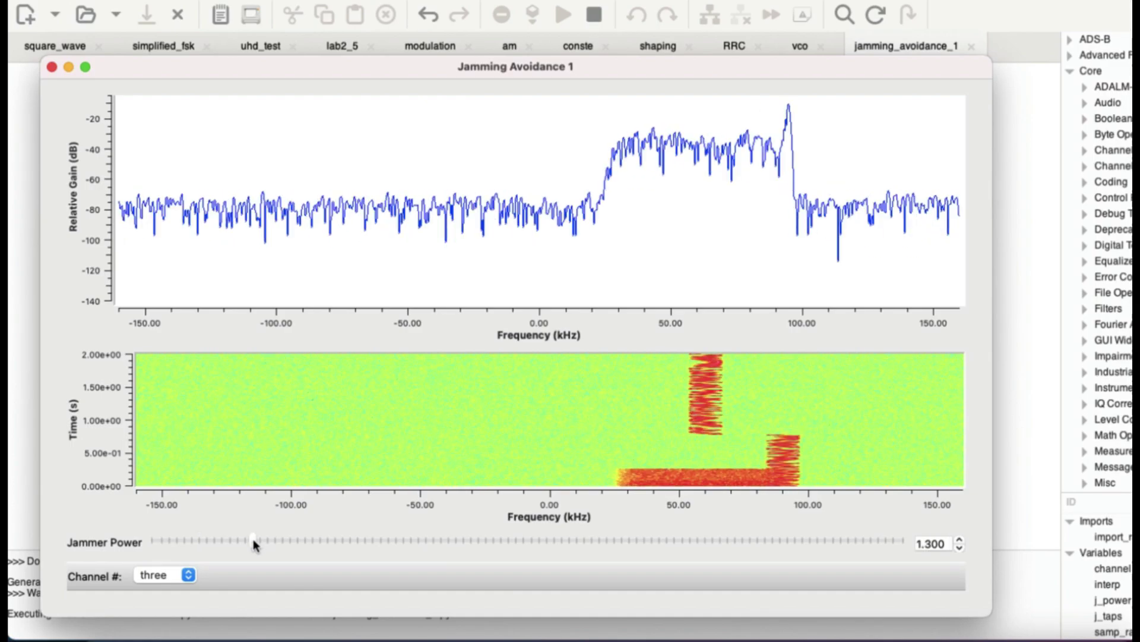
left_click(190, 575)
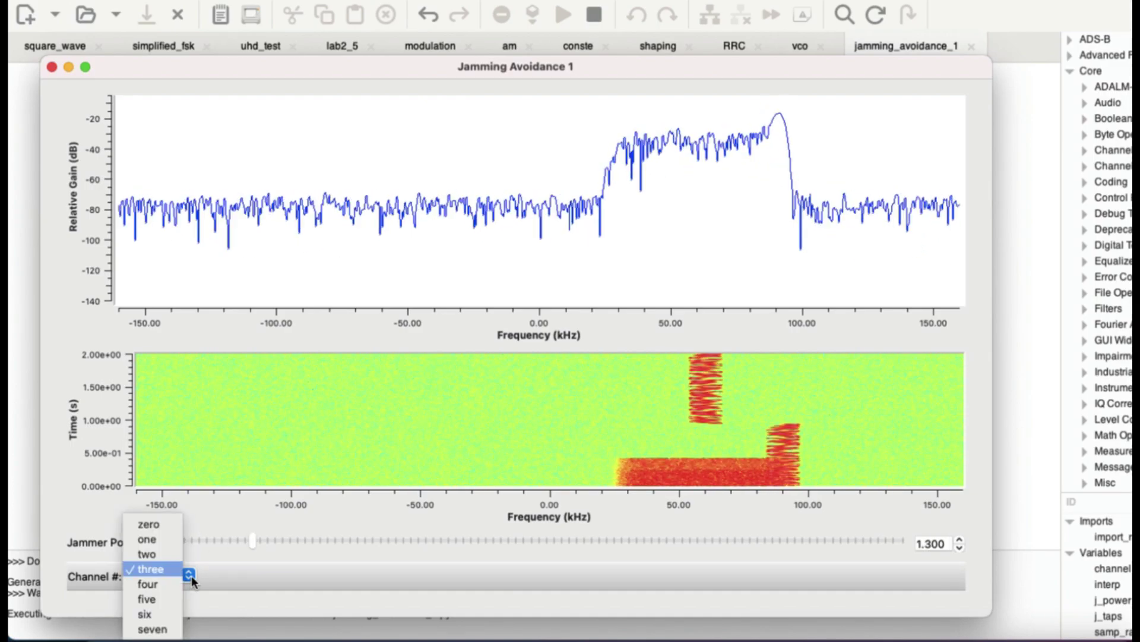
left_click(158, 582)
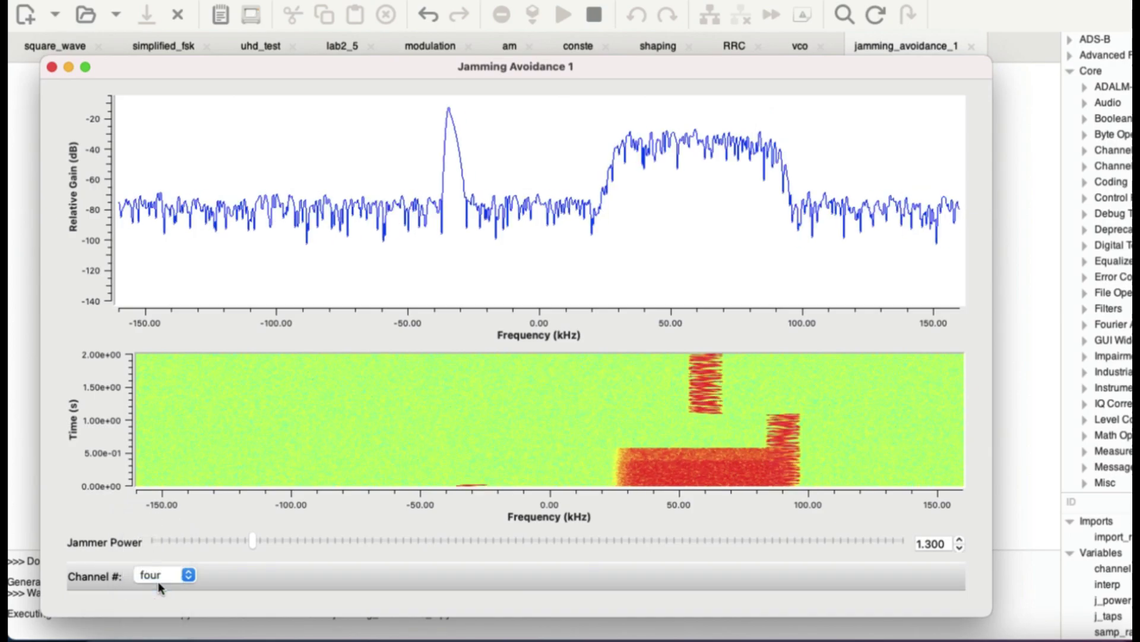